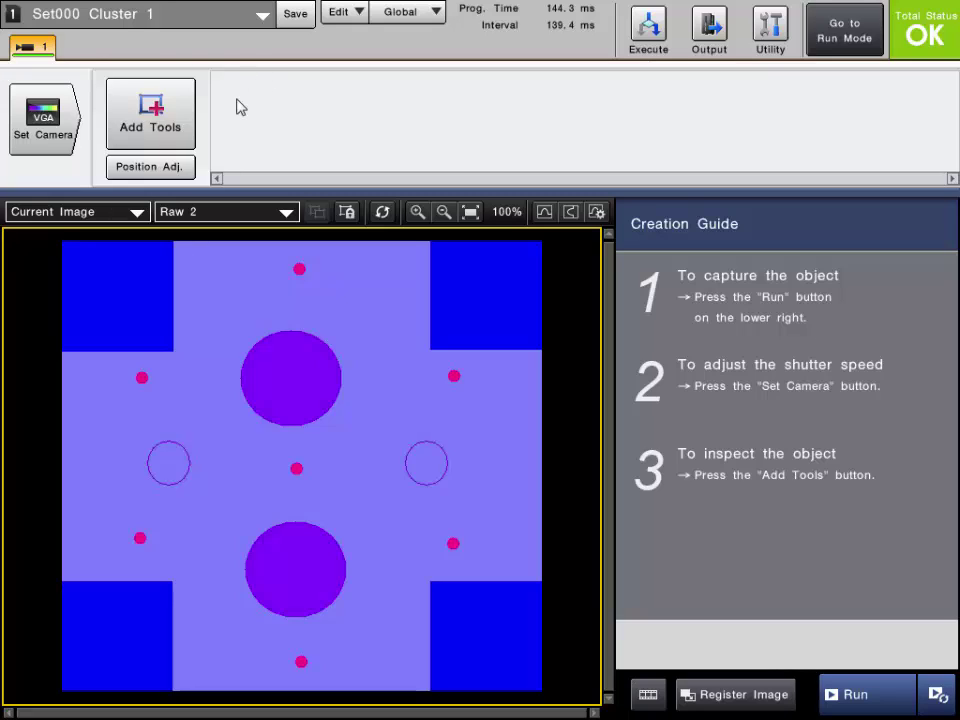
- Browse the Tool Catalog and pick the Cluster tool from the Count category
click(176, 137)
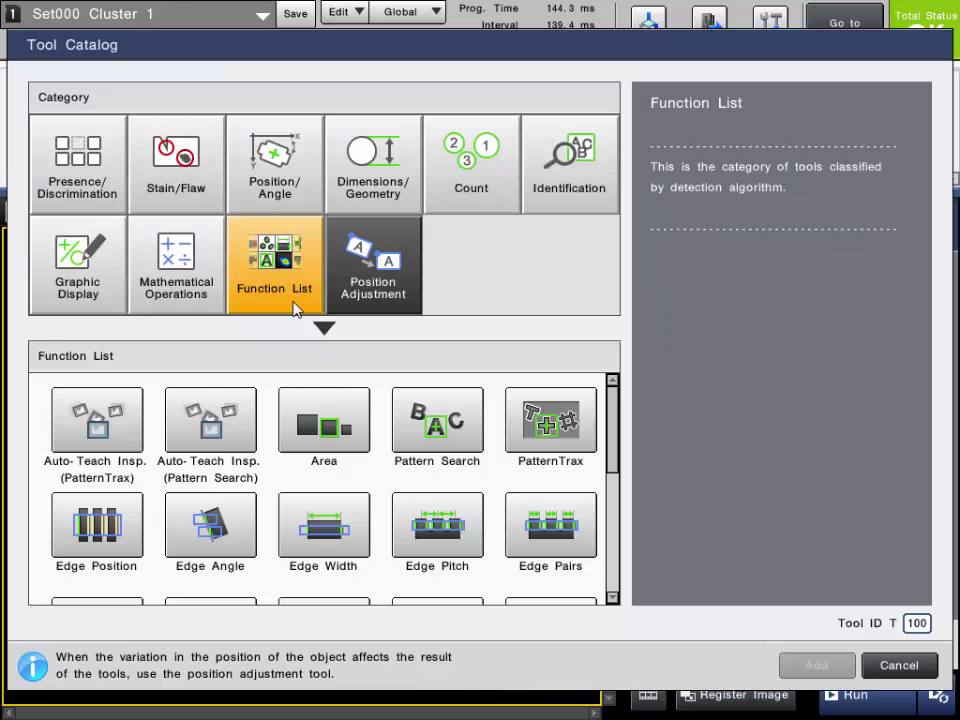
click(268, 414)
scroll(268, 414, down, 1)
click(220, 574)
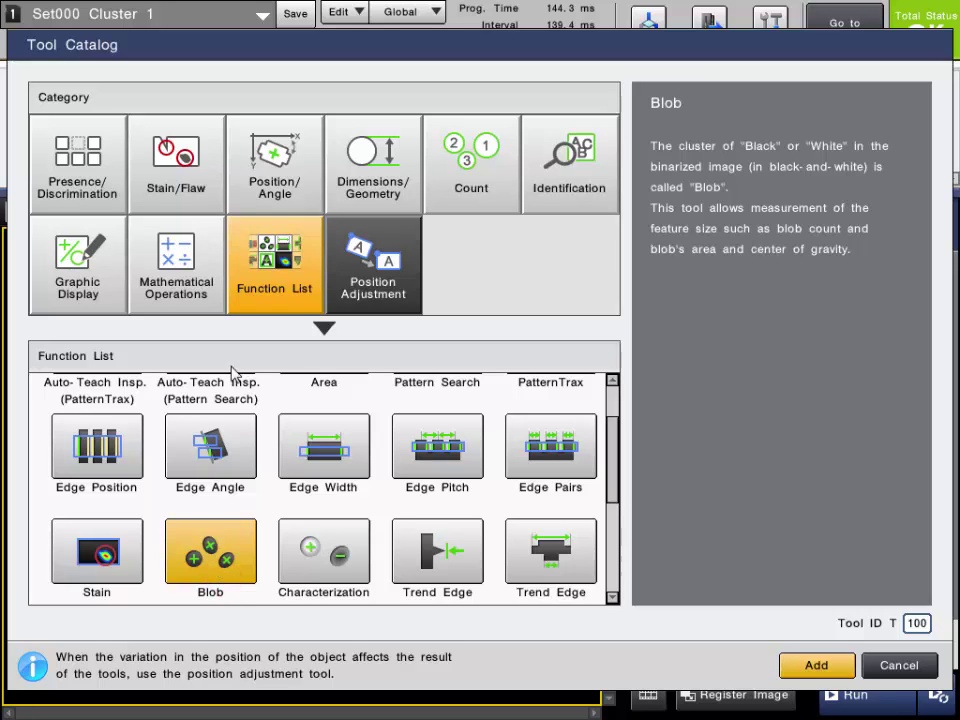
click(270, 180)
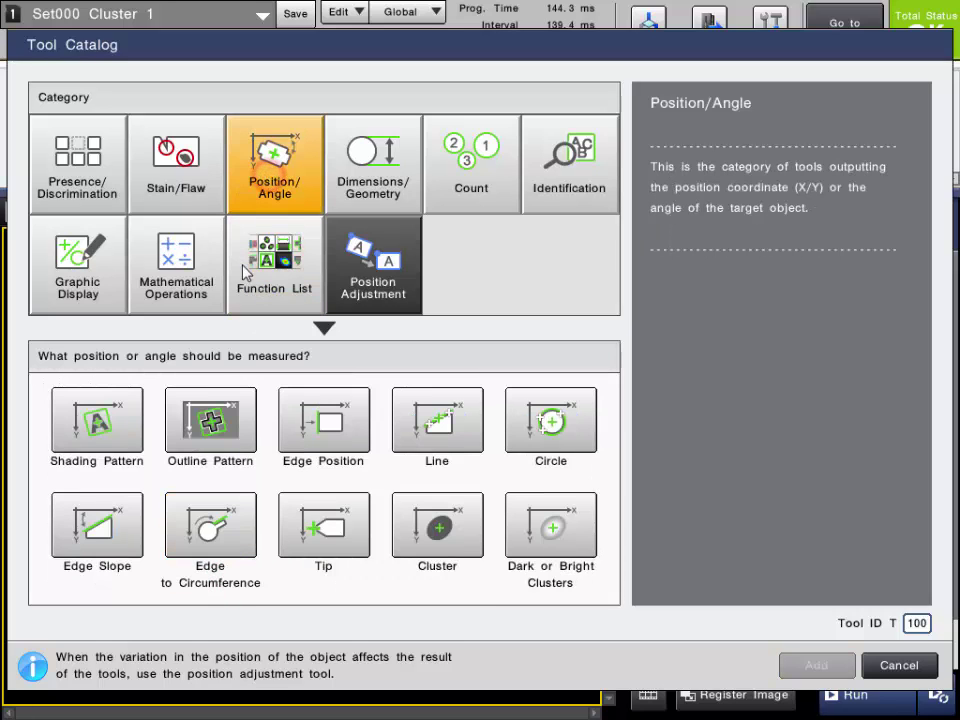
click(437, 525)
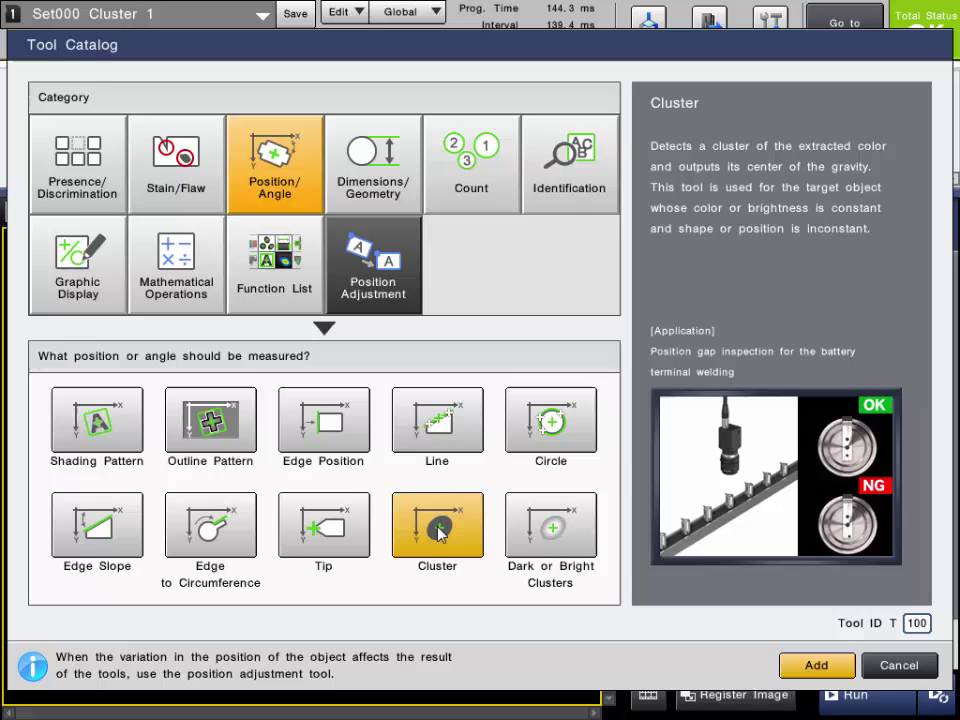
click(477, 175)
click(96, 445)
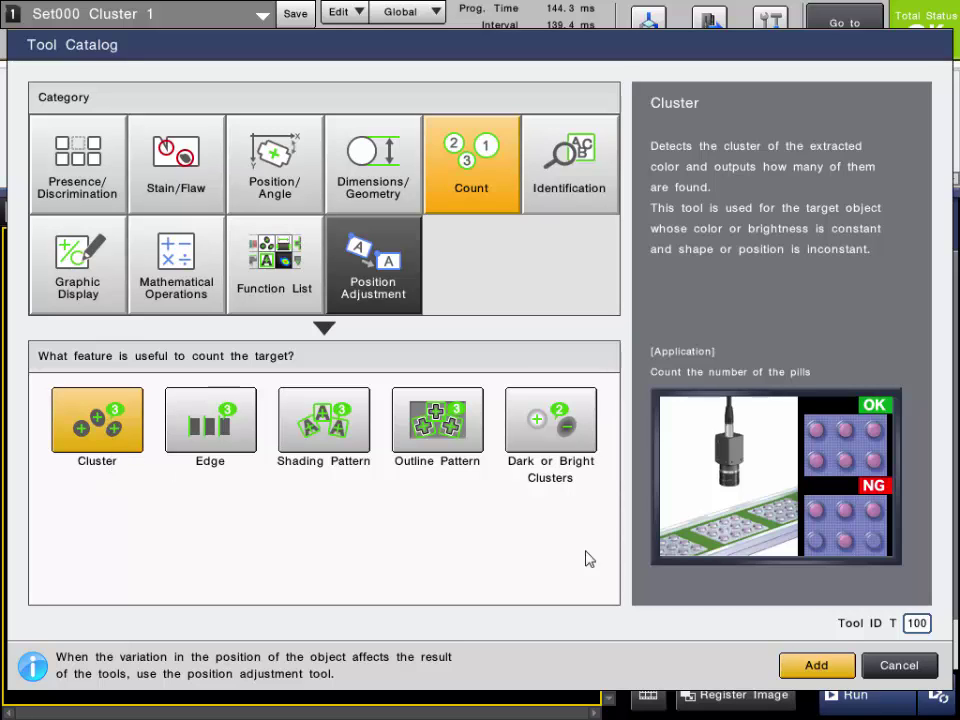
- Add Cluster Count tool T100 with a full-image region and binary LO threshold 133 via Auto Set
click(813, 662)
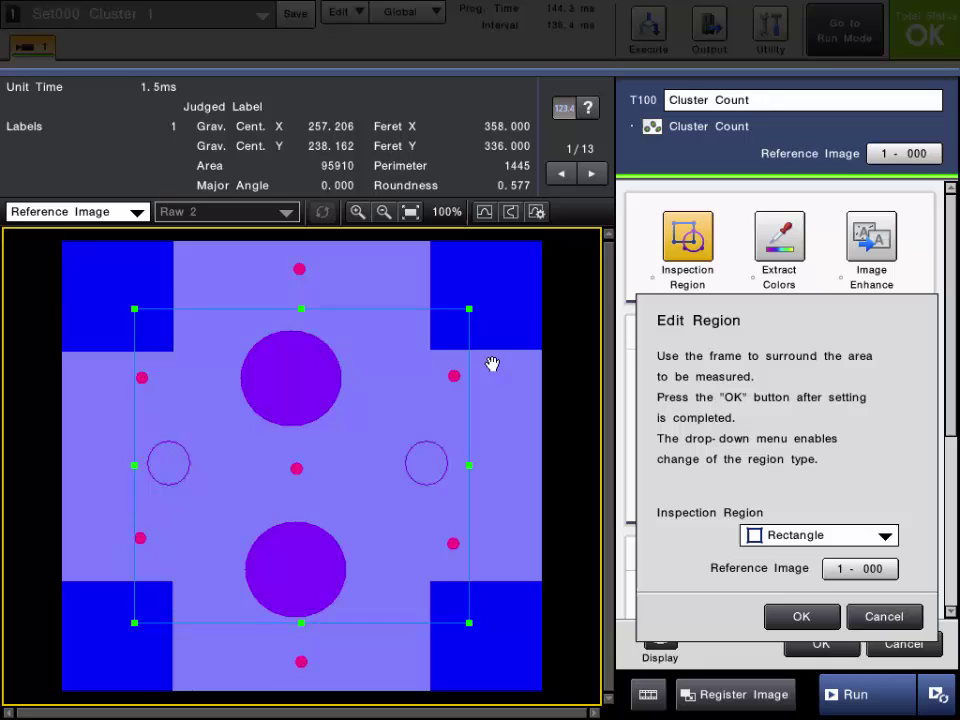
drag(467, 310, 537, 248)
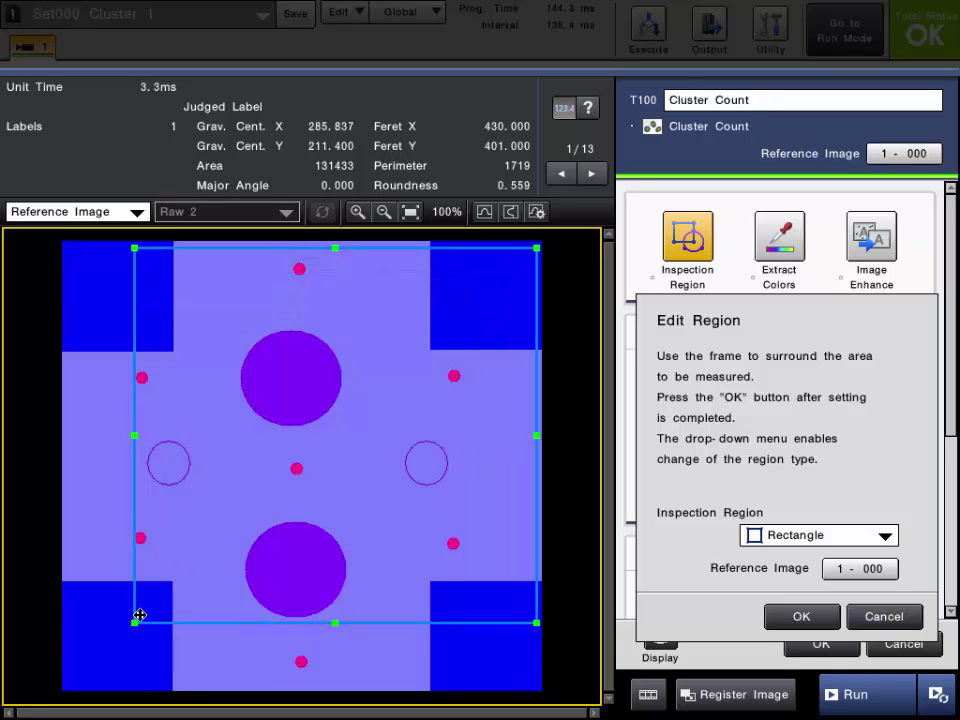
drag(134, 622, 68, 684)
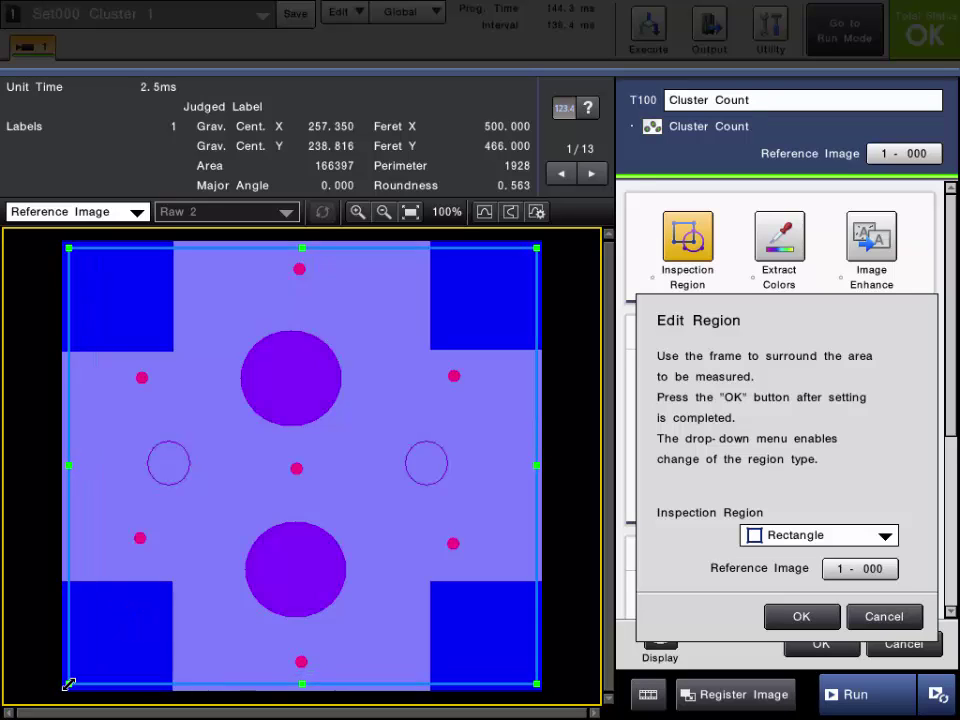
click(790, 617)
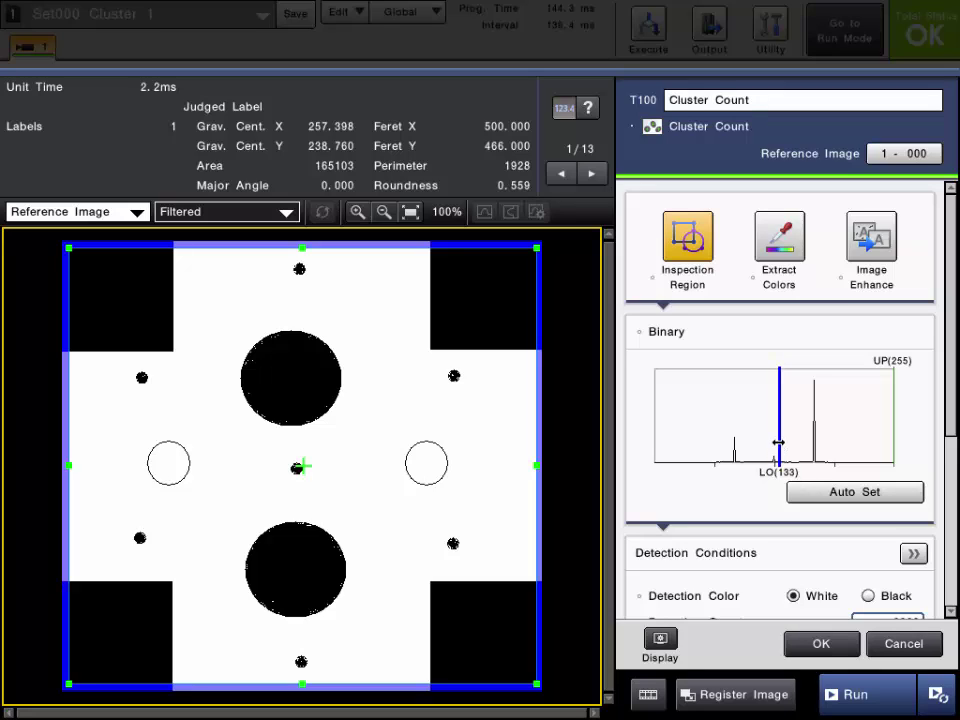
drag(778, 442, 828, 444)
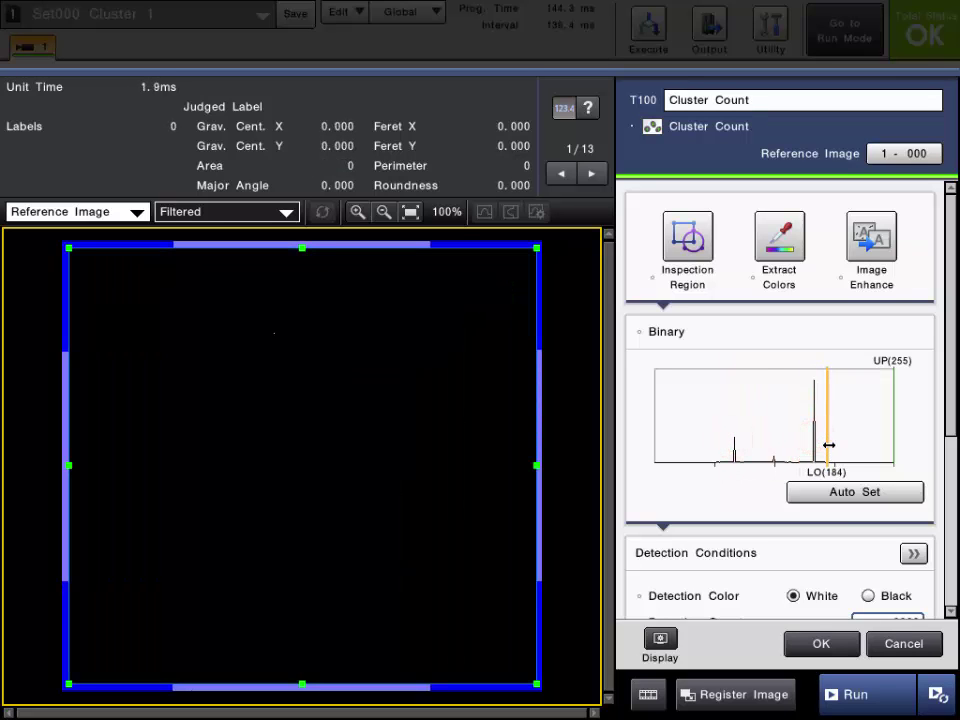
click(845, 494)
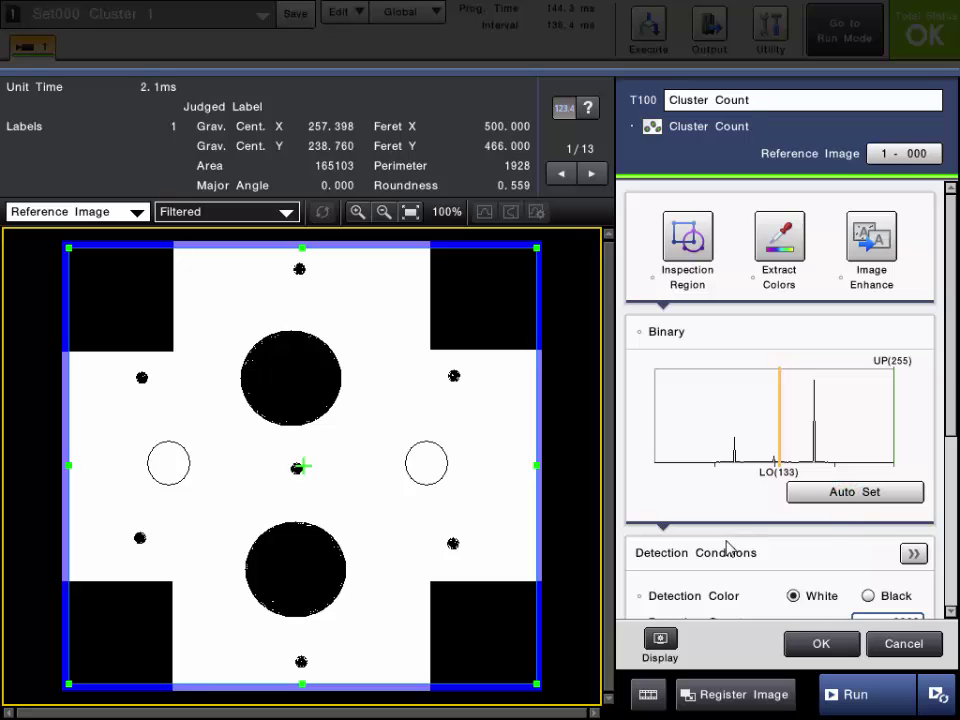
- Set Detection Color to Black and keep Detection Count at 0030, giving 15 labels
click(726, 545)
scroll(727, 555, down, 2)
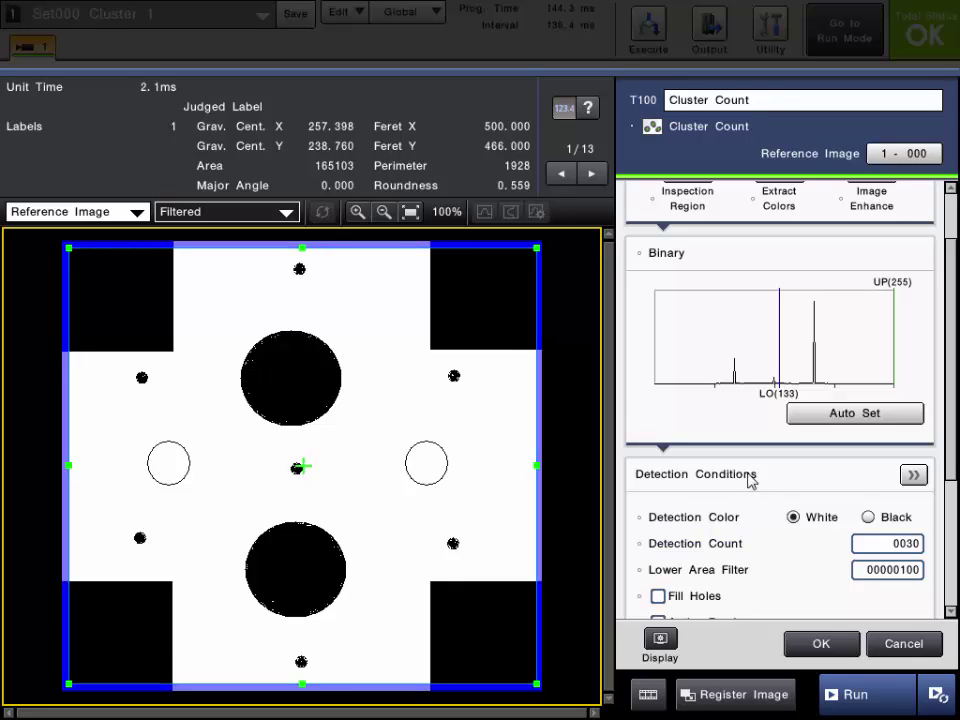
scroll(765, 507, down, 2)
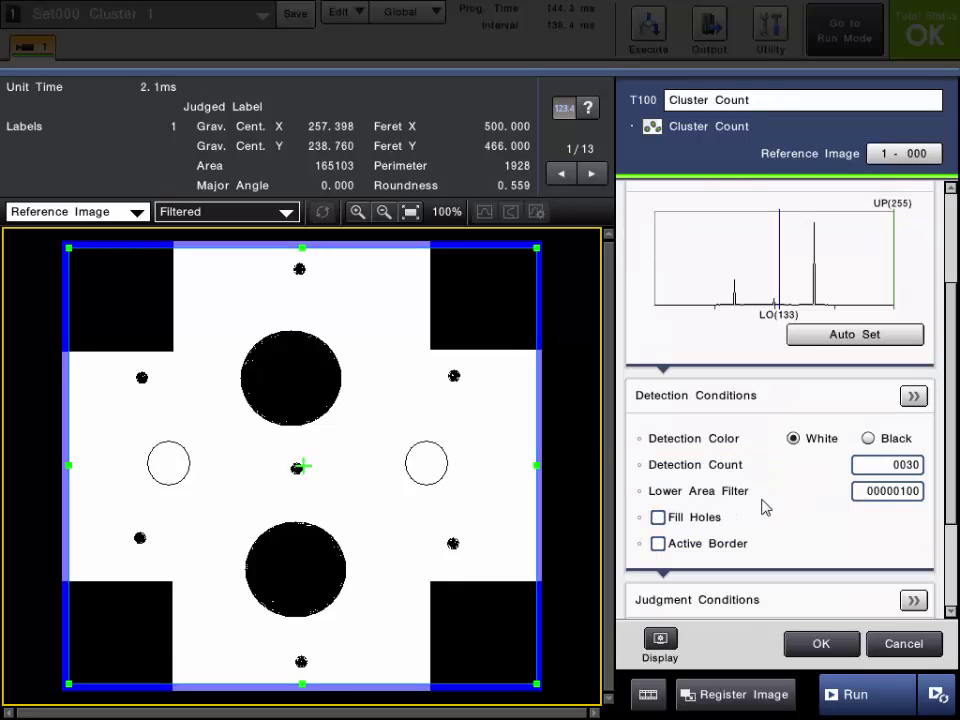
click(868, 440)
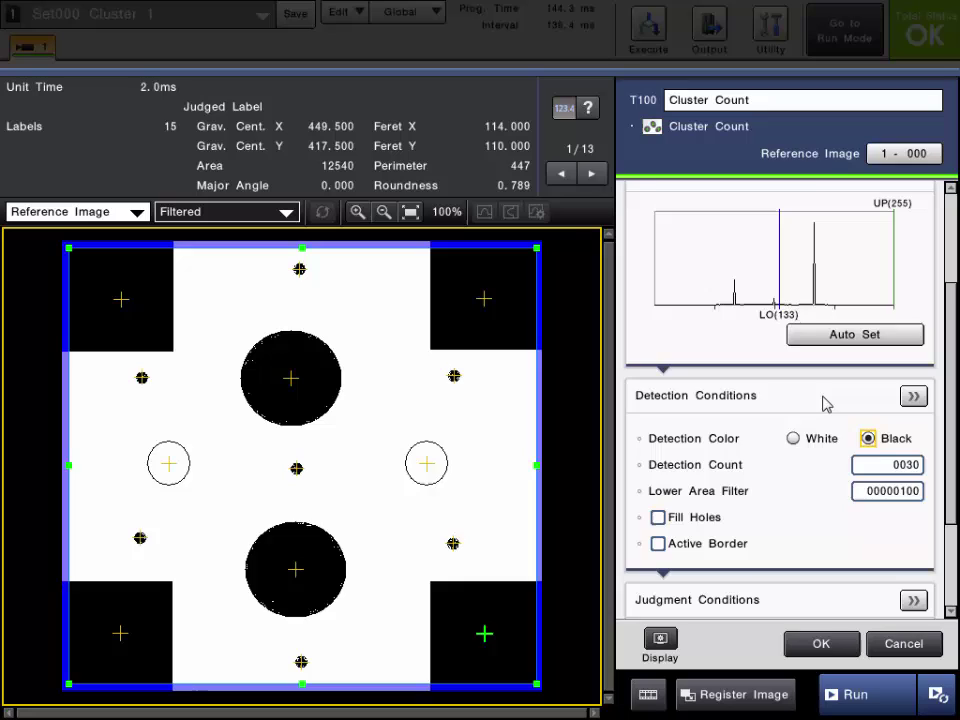
scroll(840, 405, down, 1)
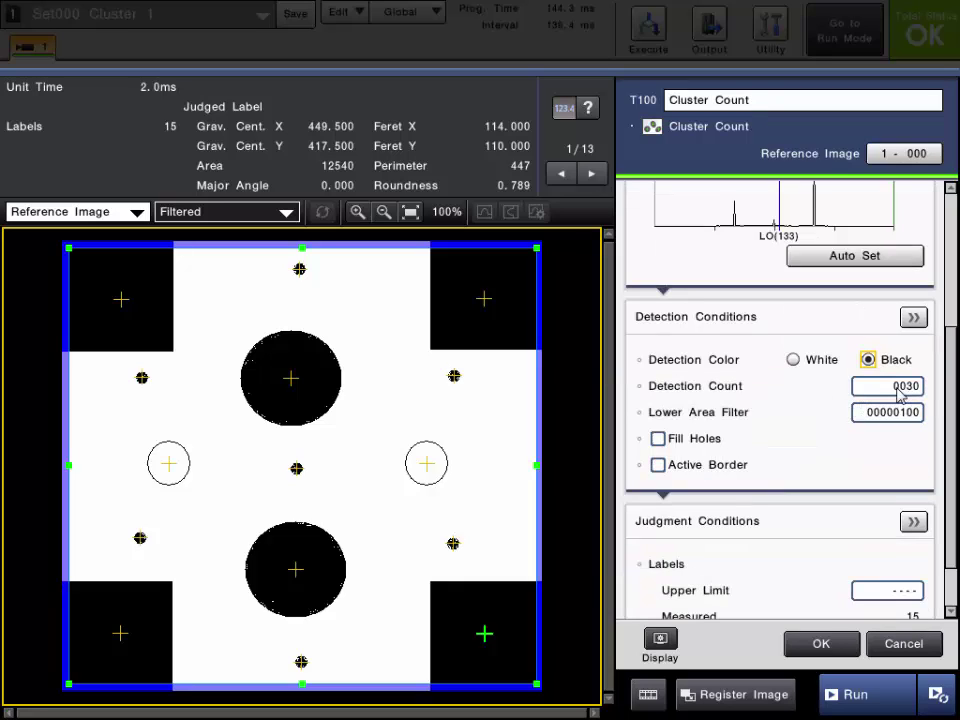
click(900, 393)
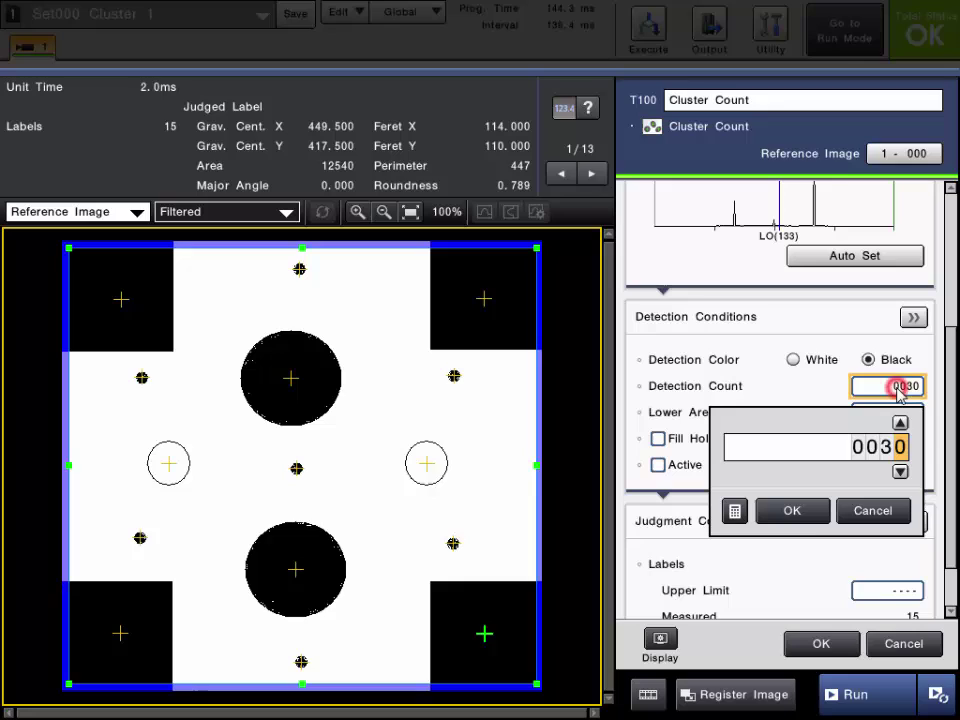
click(792, 511)
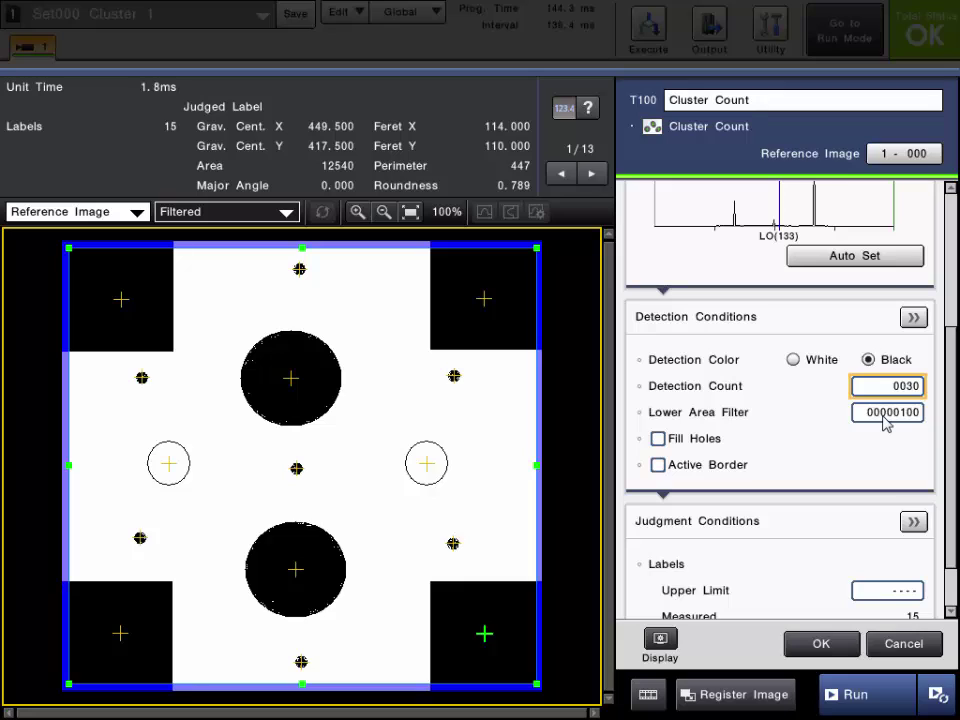
- Raise the Lower Area Filter to 00000200
click(884, 413)
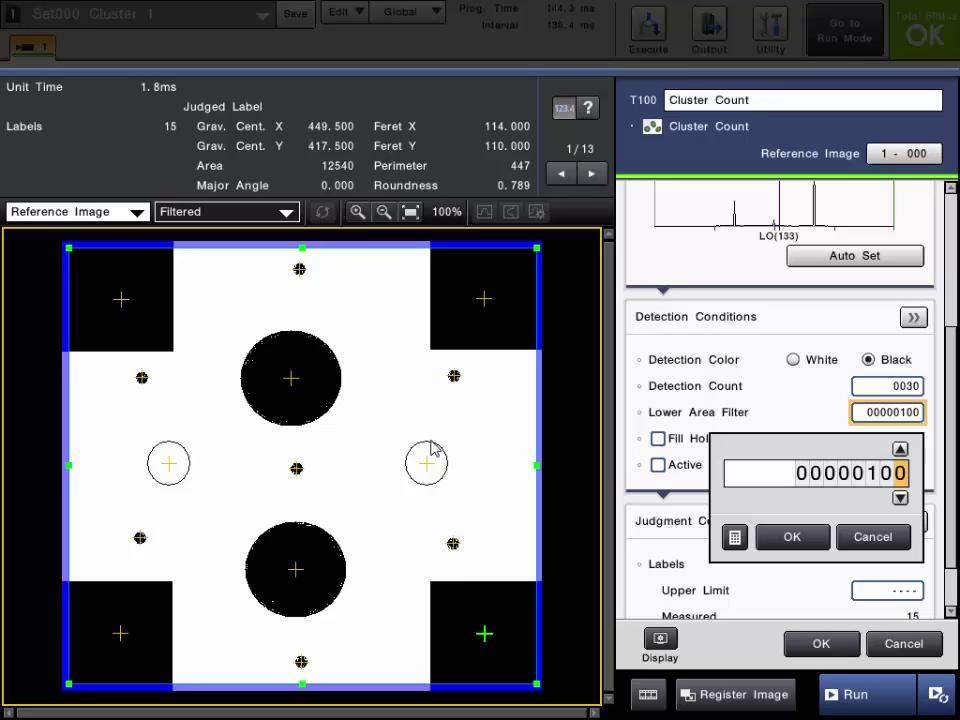
click(873, 472)
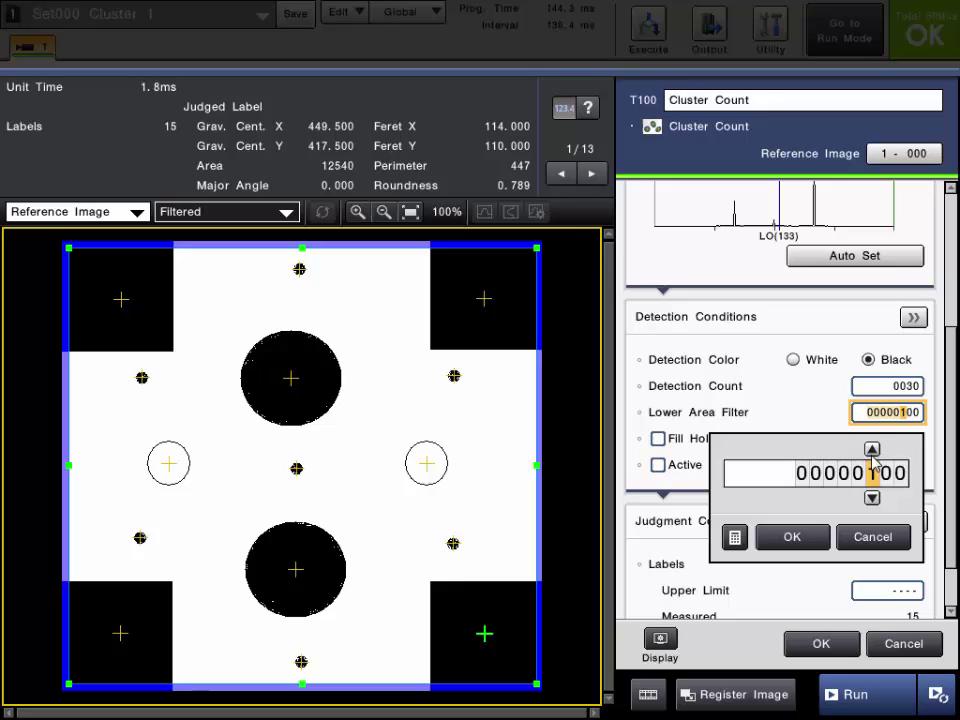
click(872, 449)
click(815, 547)
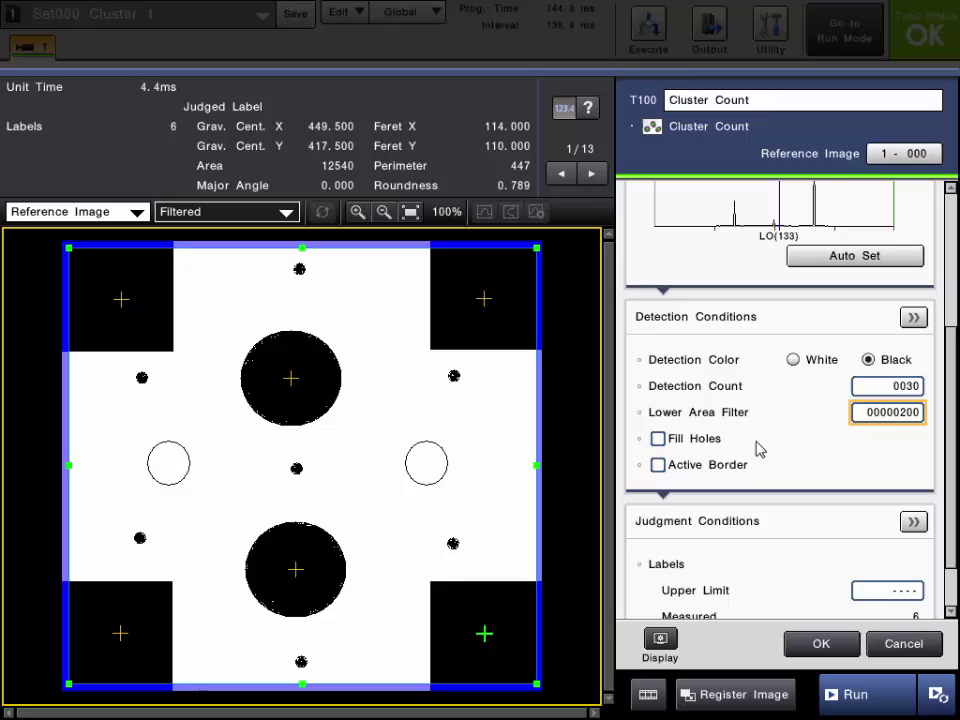
- Enable Fill Holes and Active Border, leaving 4 labels
click(658, 441)
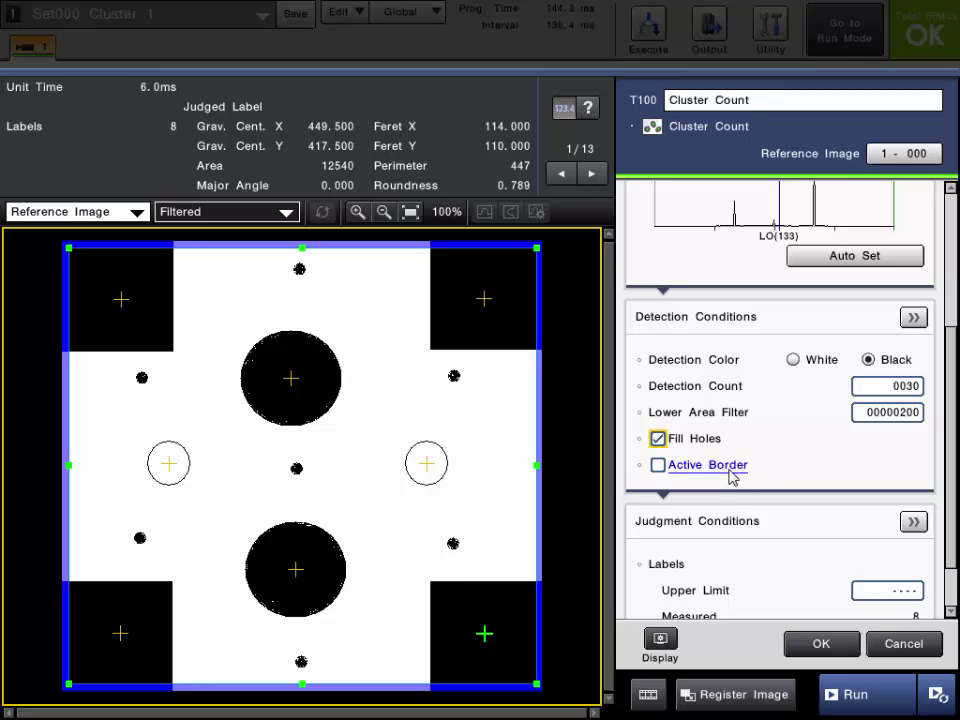
click(658, 466)
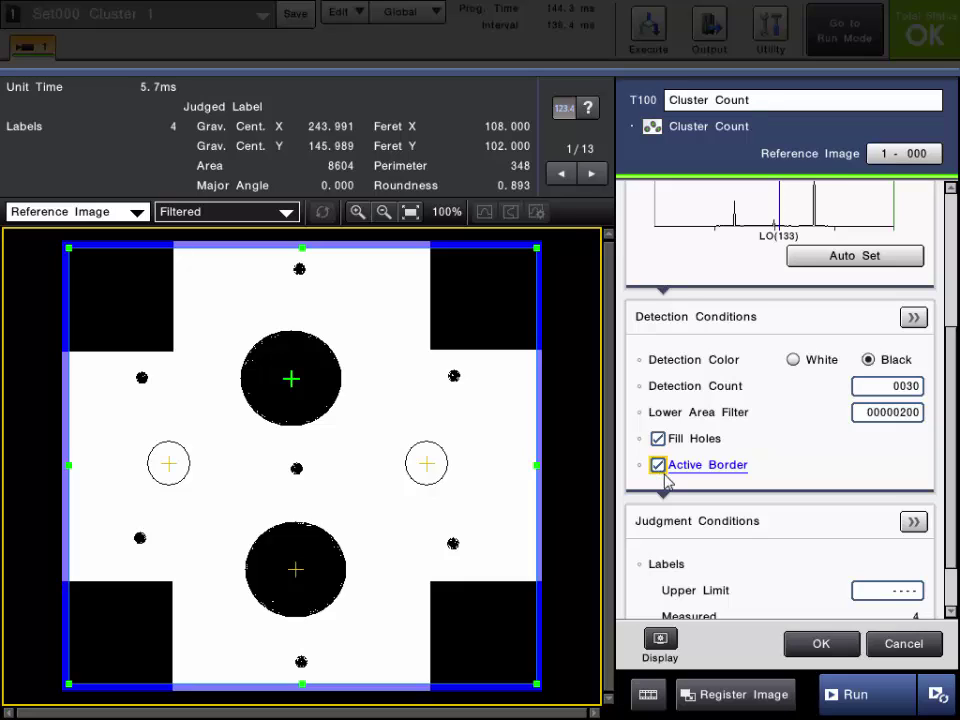
scroll(658, 470, down, 1)
- Set Labels Upper and Lower Limit to 0004 and close the Cluster Count settings
click(735, 474)
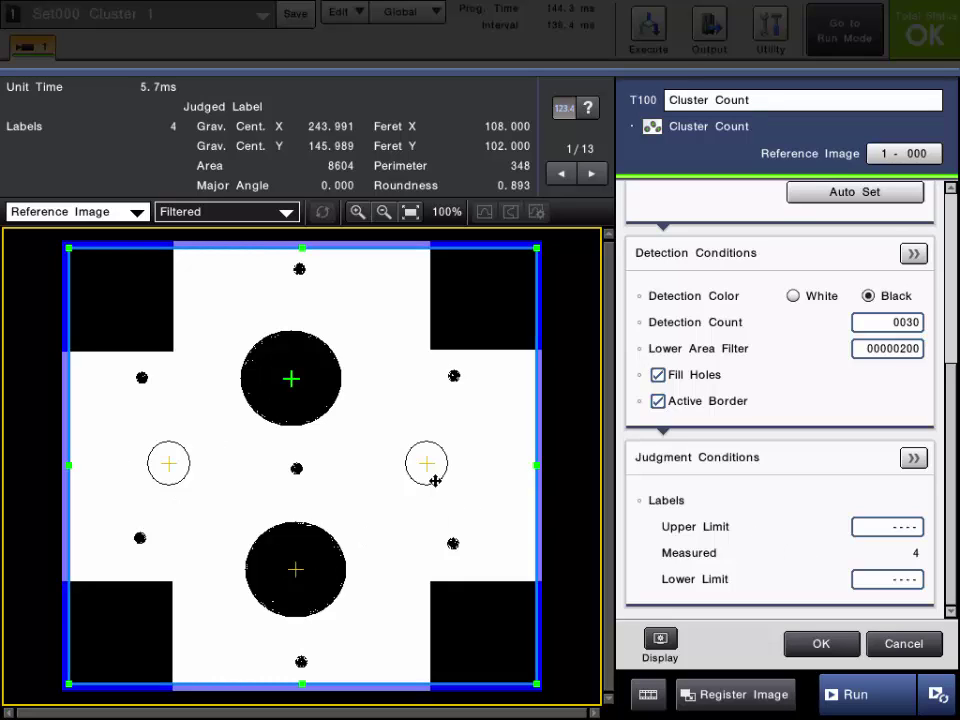
click(912, 535)
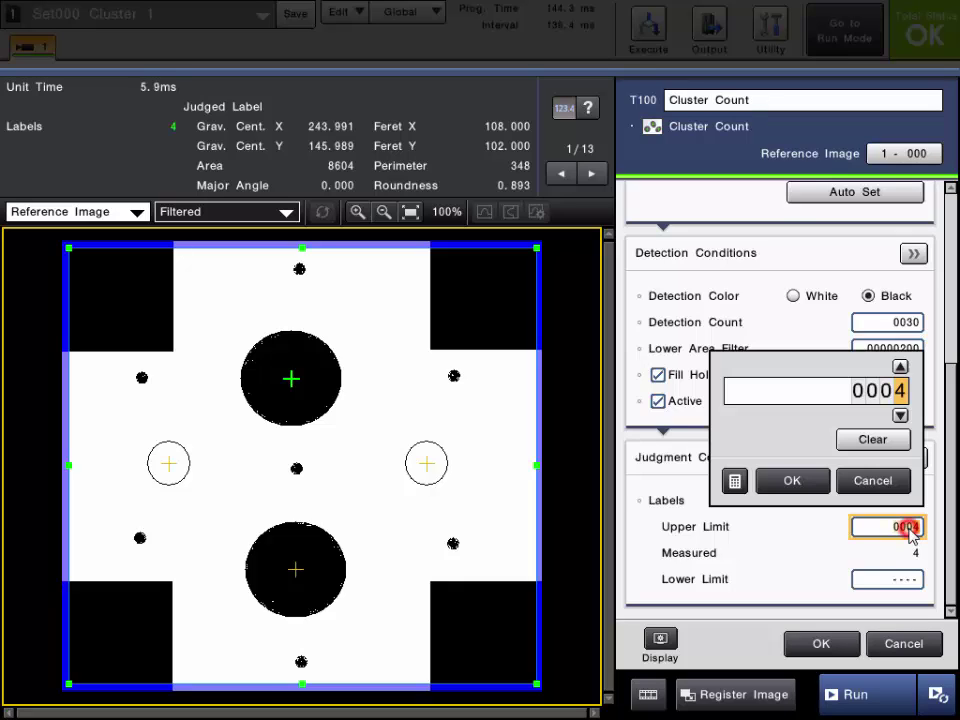
click(790, 481)
click(870, 579)
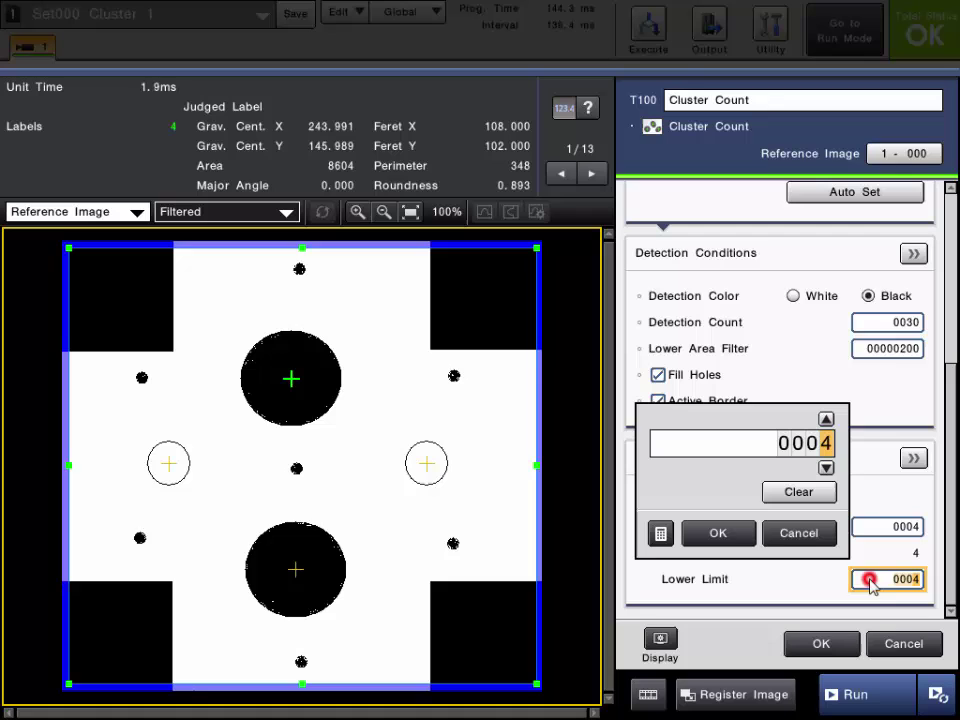
click(718, 531)
click(790, 643)
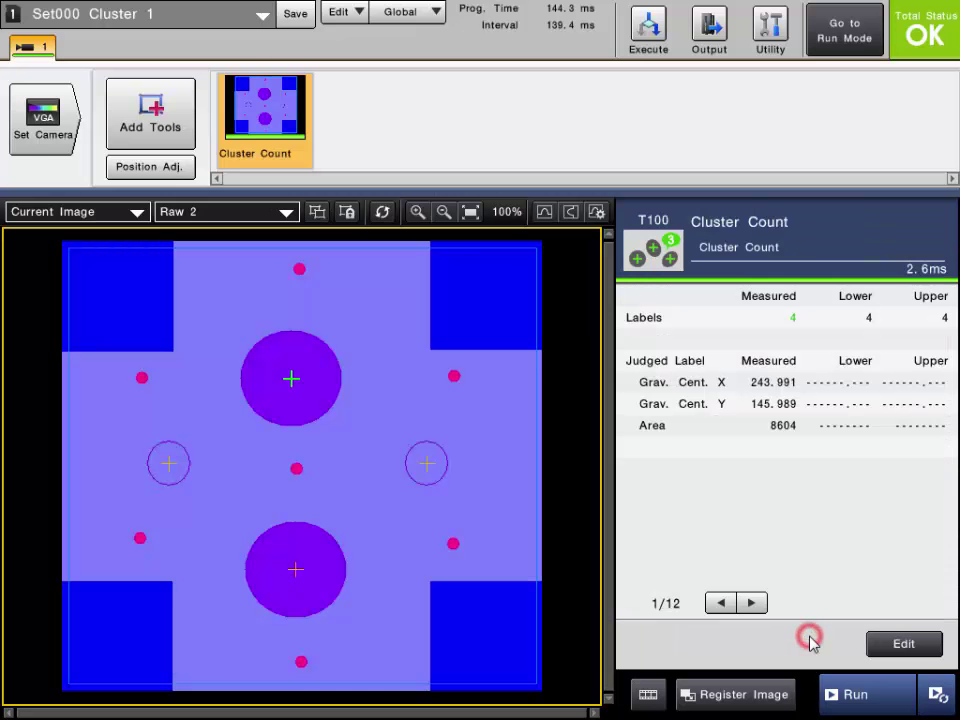
- Measure new images, bringing up setting Set002 Cluster 2 with an empty tool list
click(848, 700)
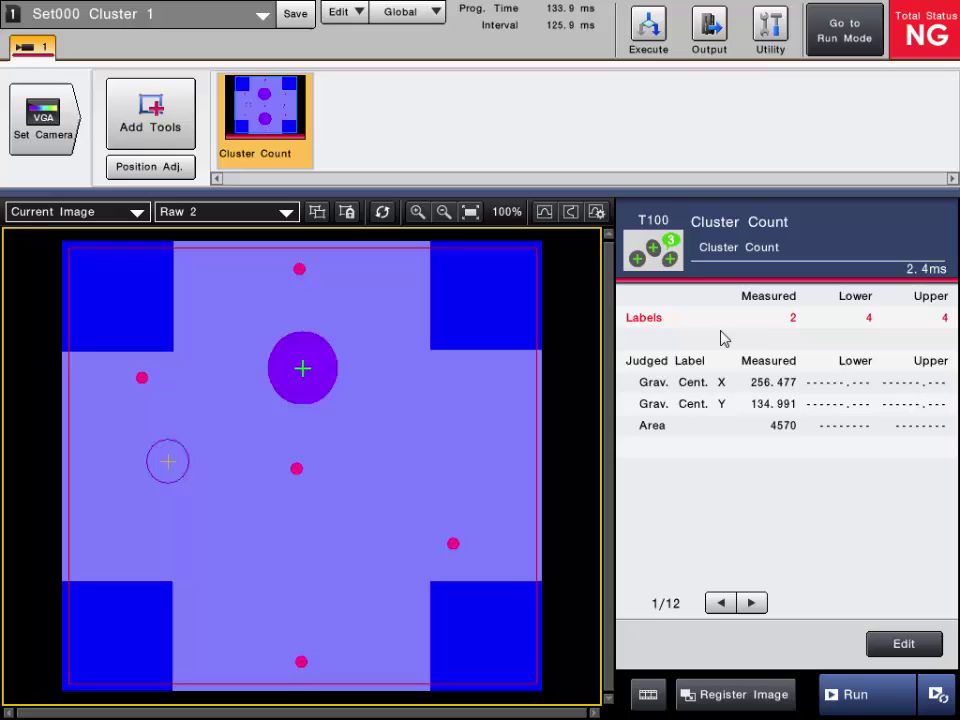
click(870, 706)
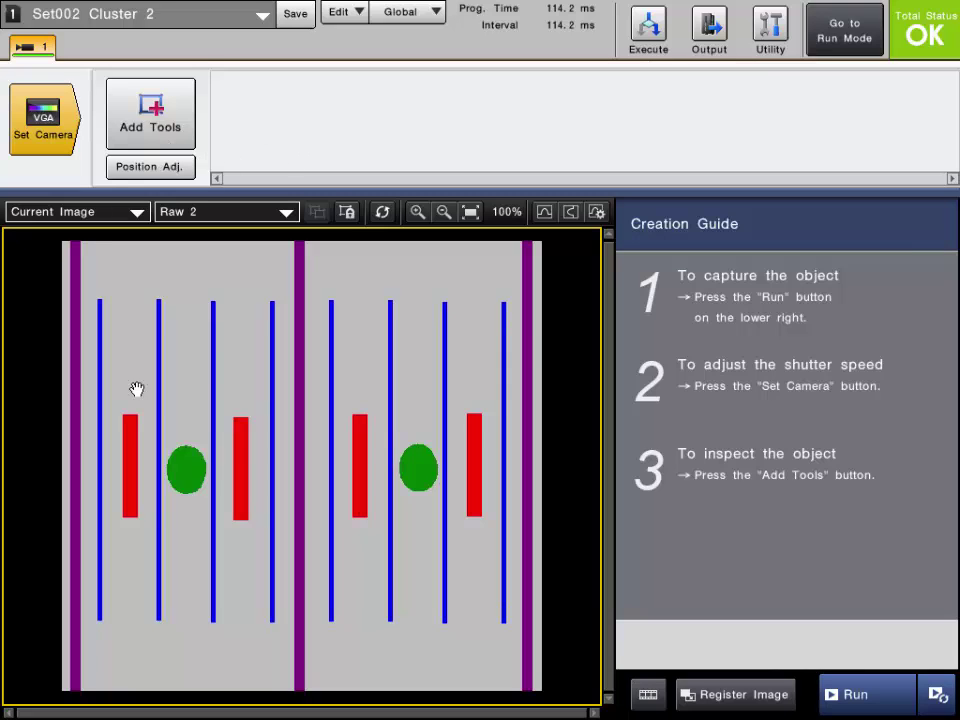
- Add Cluster Count tool T100 from Count > Cluster with its region covering the whole bar image
click(152, 140)
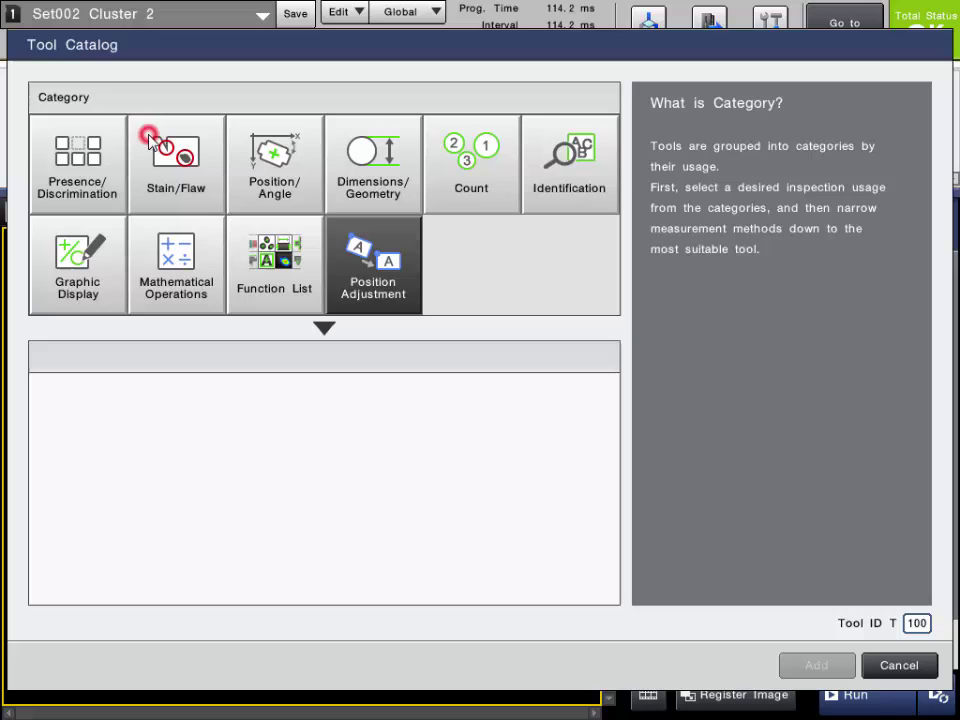
click(475, 188)
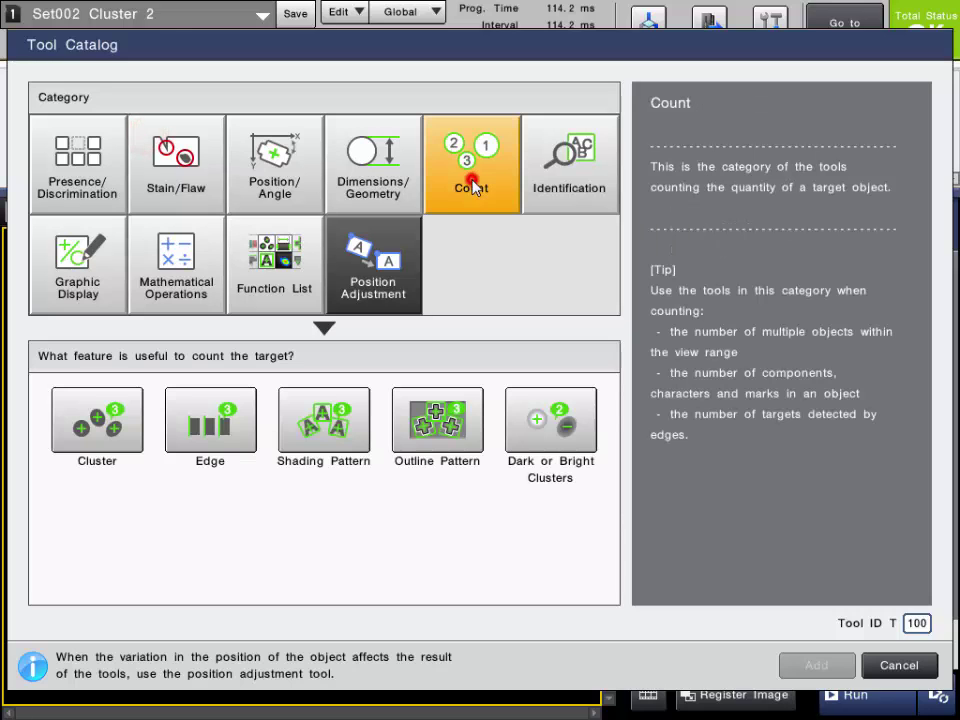
click(97, 443)
click(814, 665)
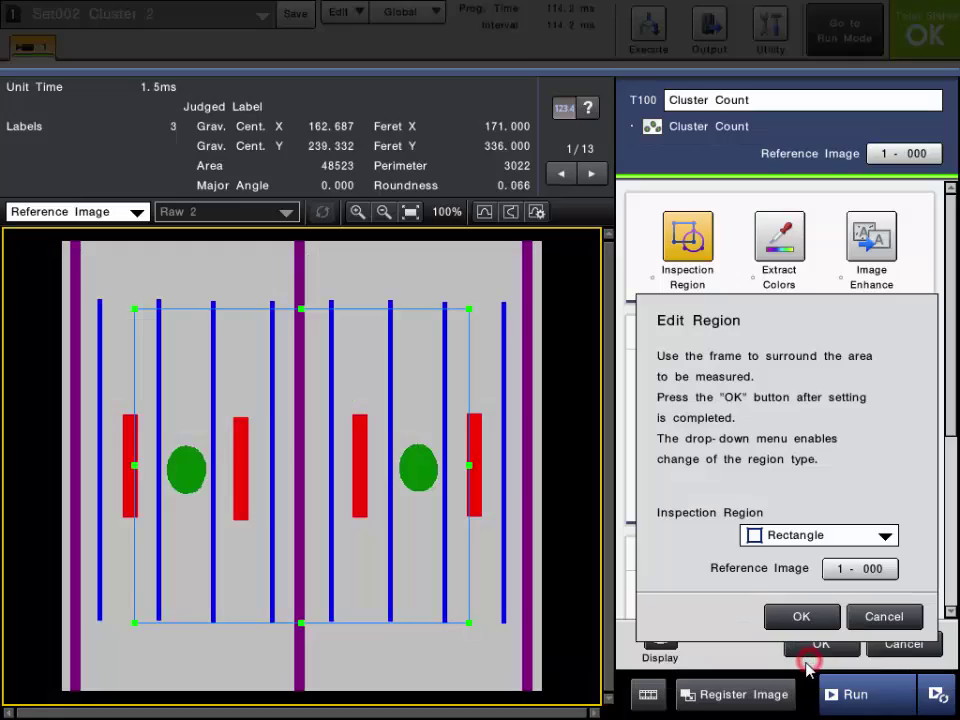
drag(468, 308, 538, 251)
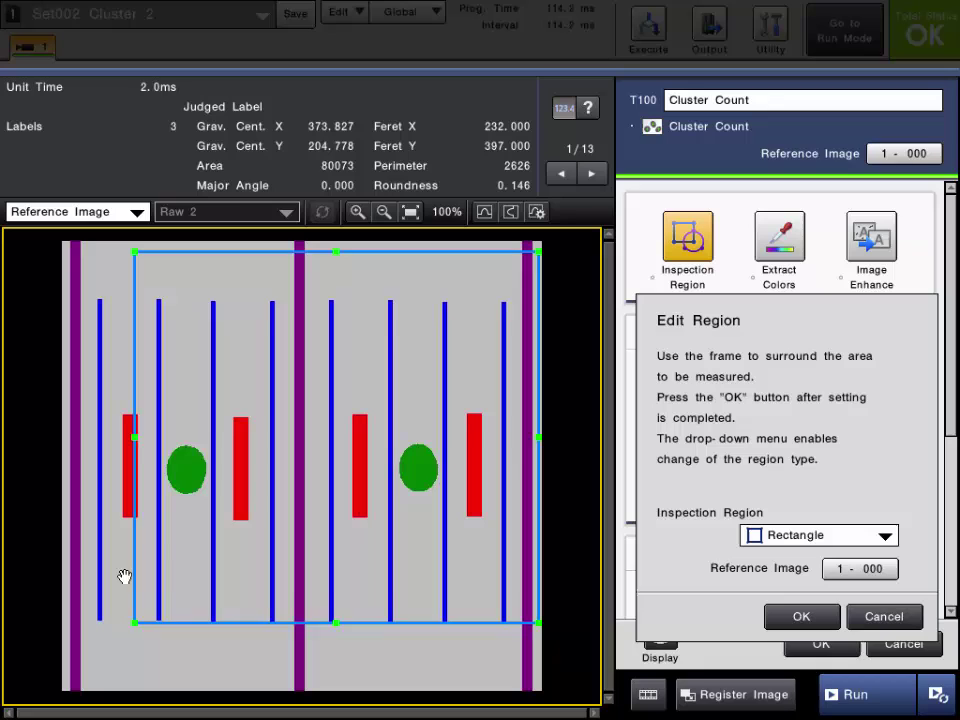
drag(137, 624, 64, 686)
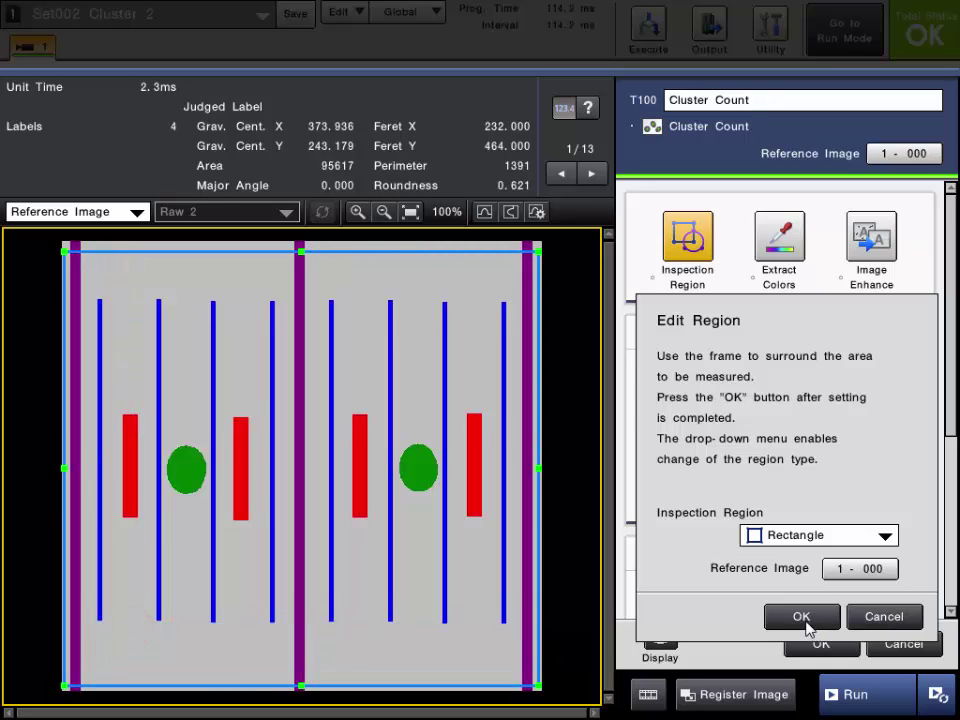
click(802, 617)
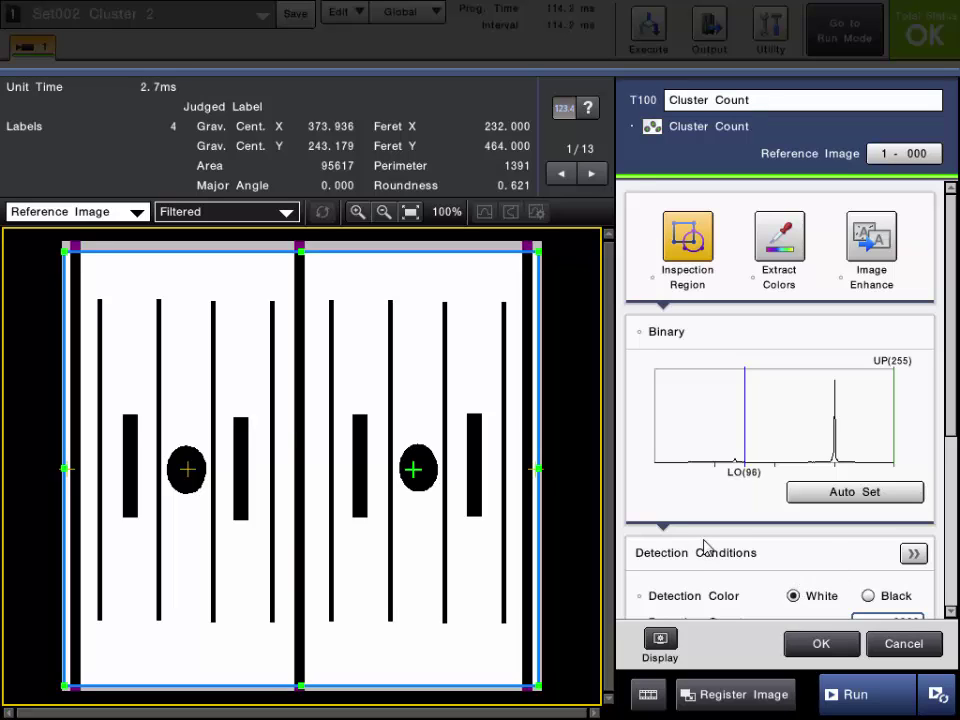
- Set Detection Color to Black and enable Active Border, reducing the count from 17 to 14 labels
scroll(716, 533, down, 2)
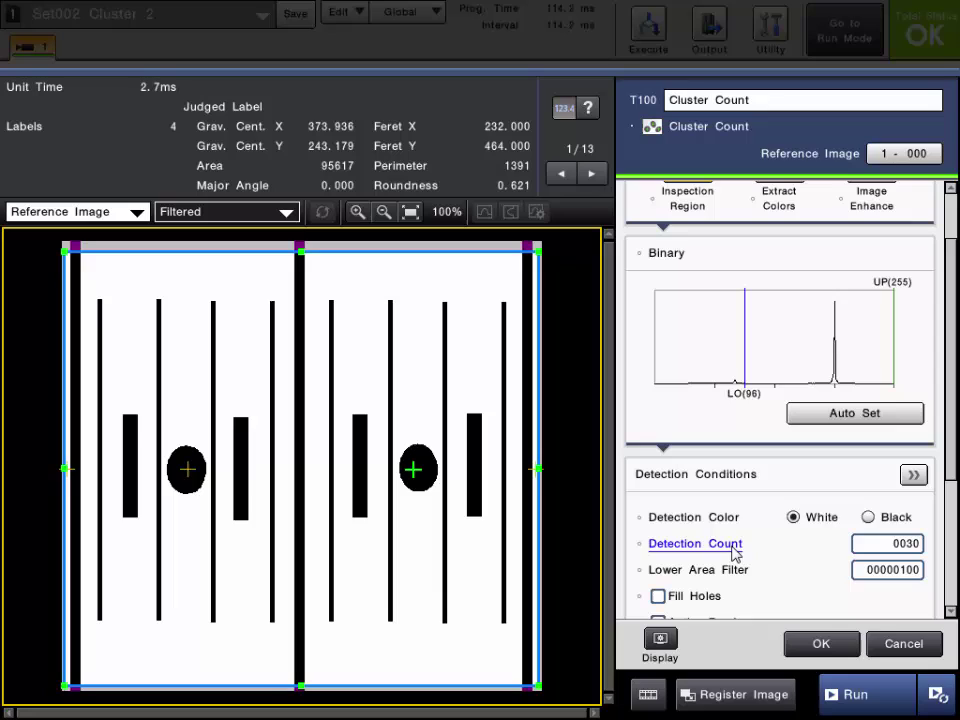
click(868, 519)
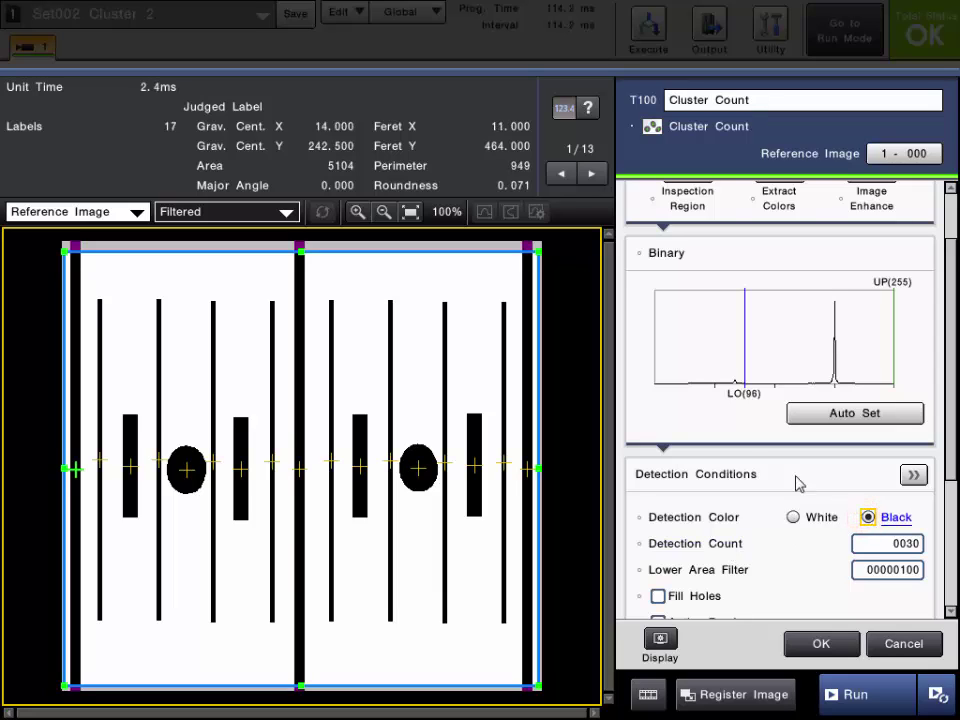
scroll(750, 467, down, 2)
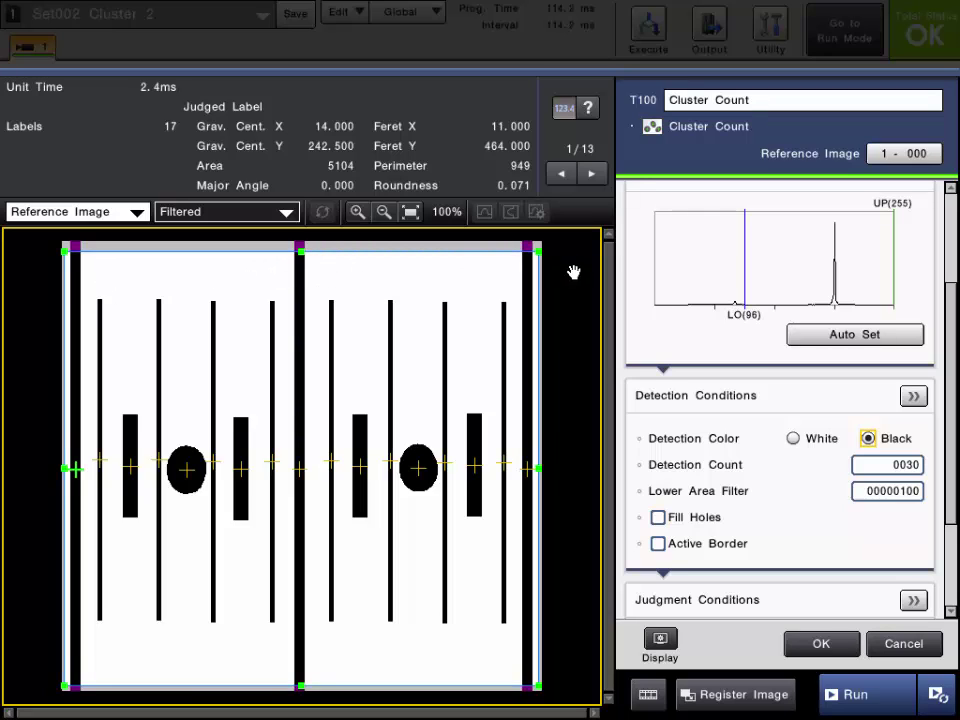
click(658, 546)
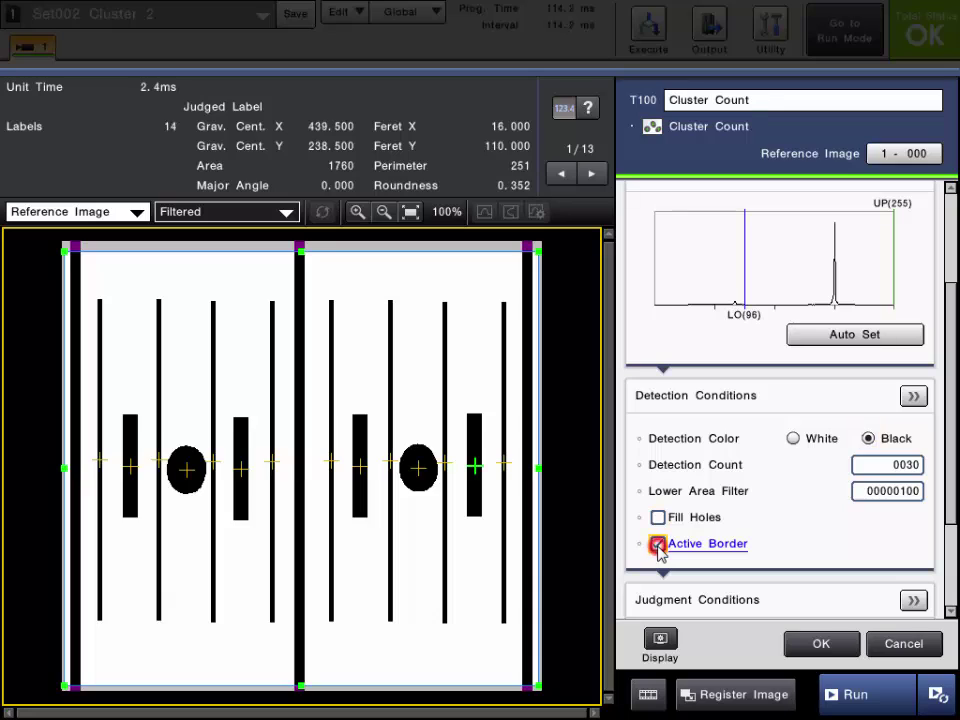
click(797, 557)
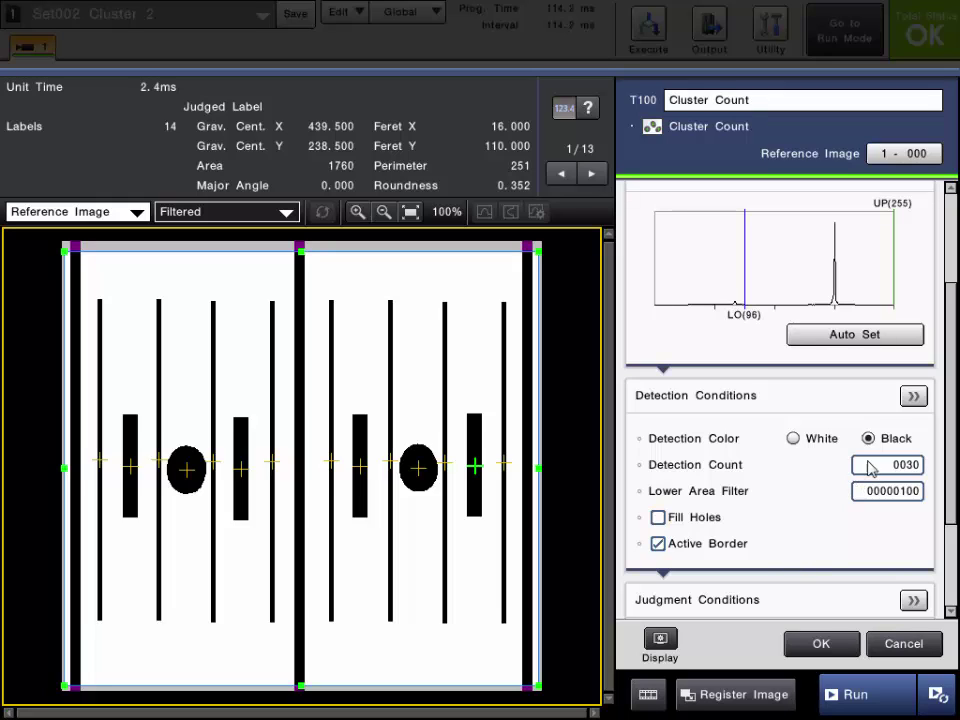
- In the detailed detection conditions, turn on Measure Major/Minor Axes and Equivalent Oval
click(914, 397)
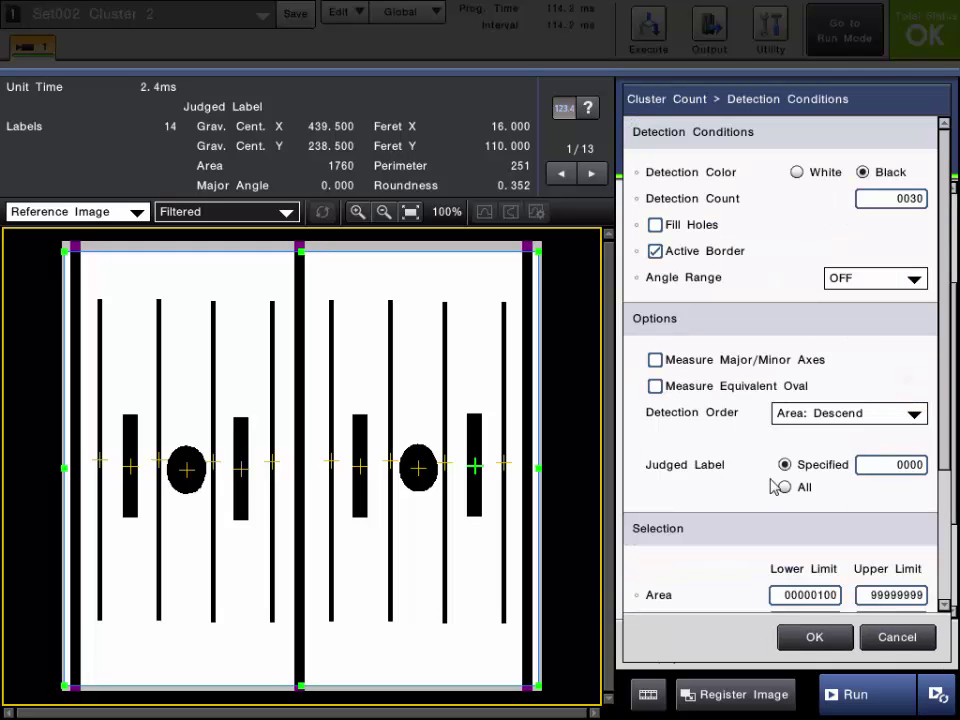
click(655, 361)
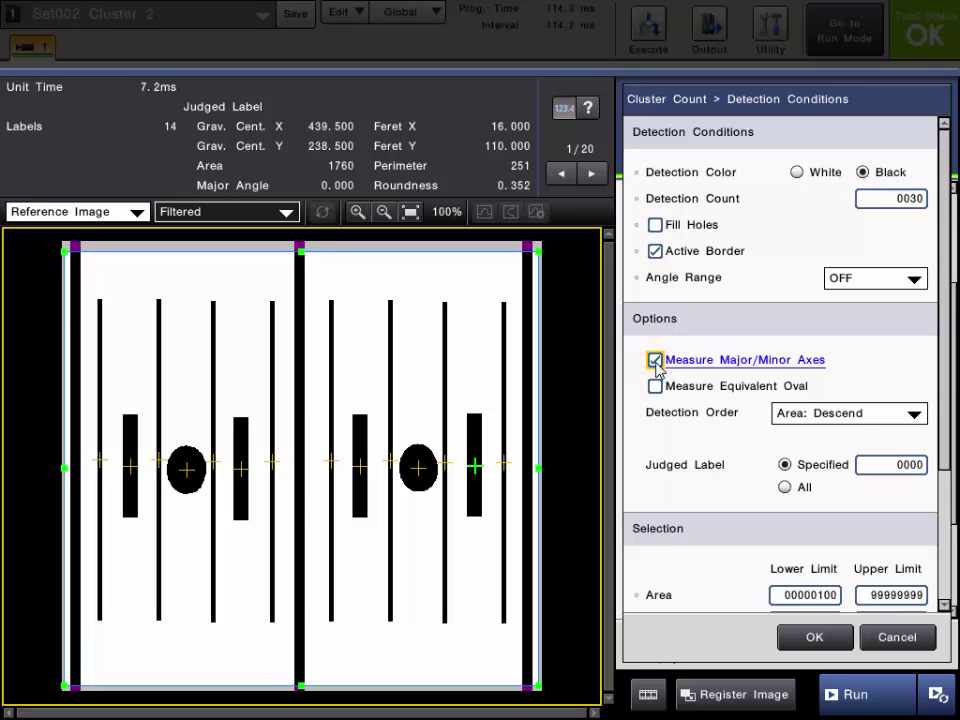
click(655, 387)
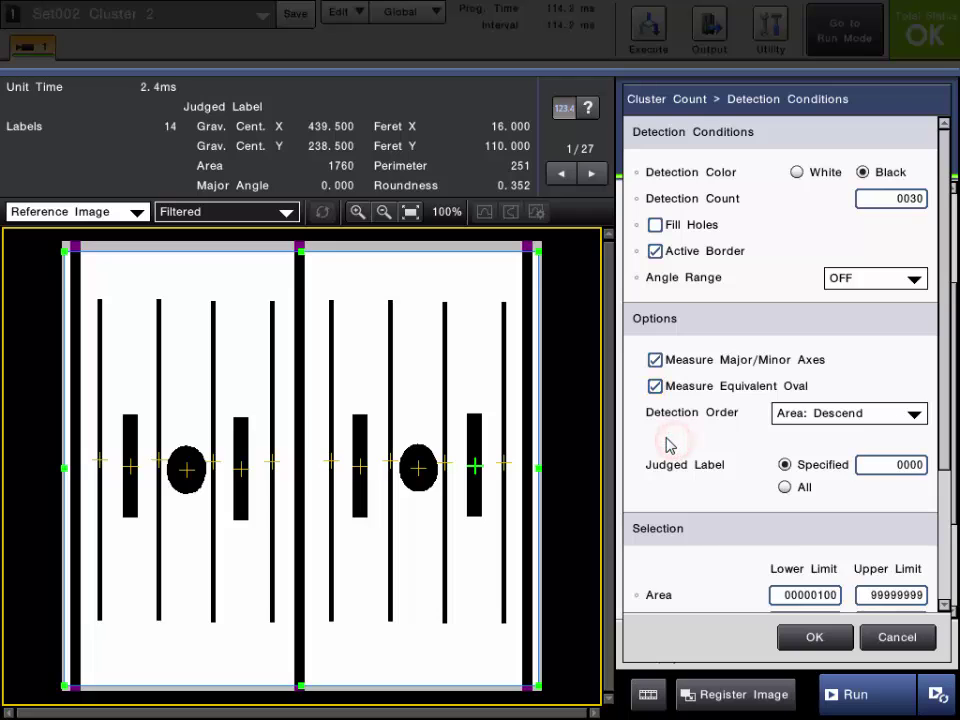
scroll(670, 440, down, 3)
scroll(670, 437, down, 1)
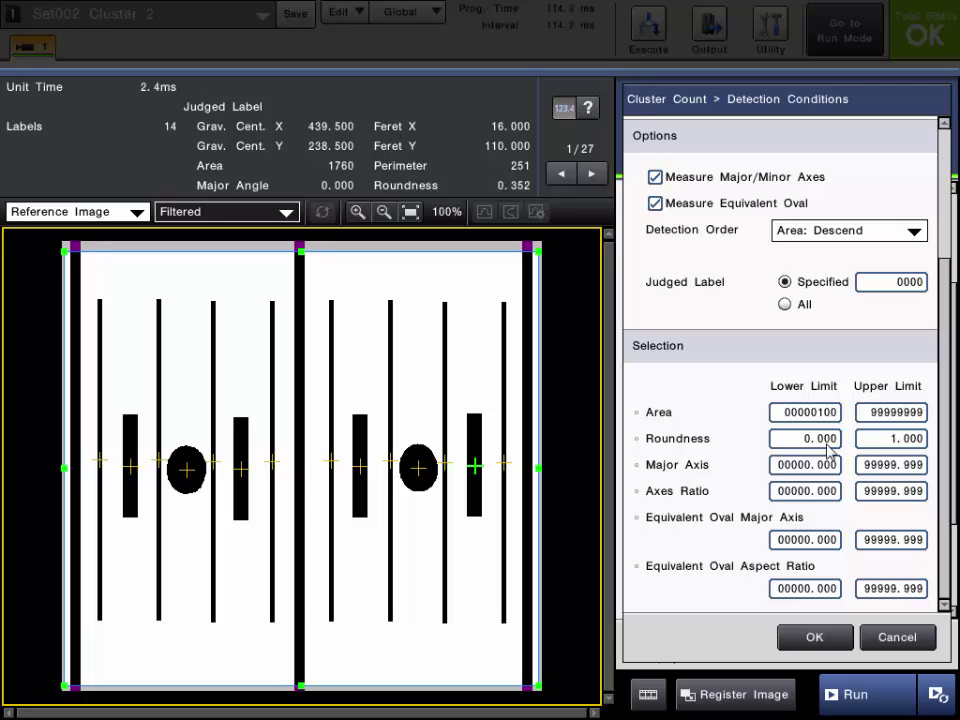
- Set the Roundness upper limit to 0.700
click(891, 438)
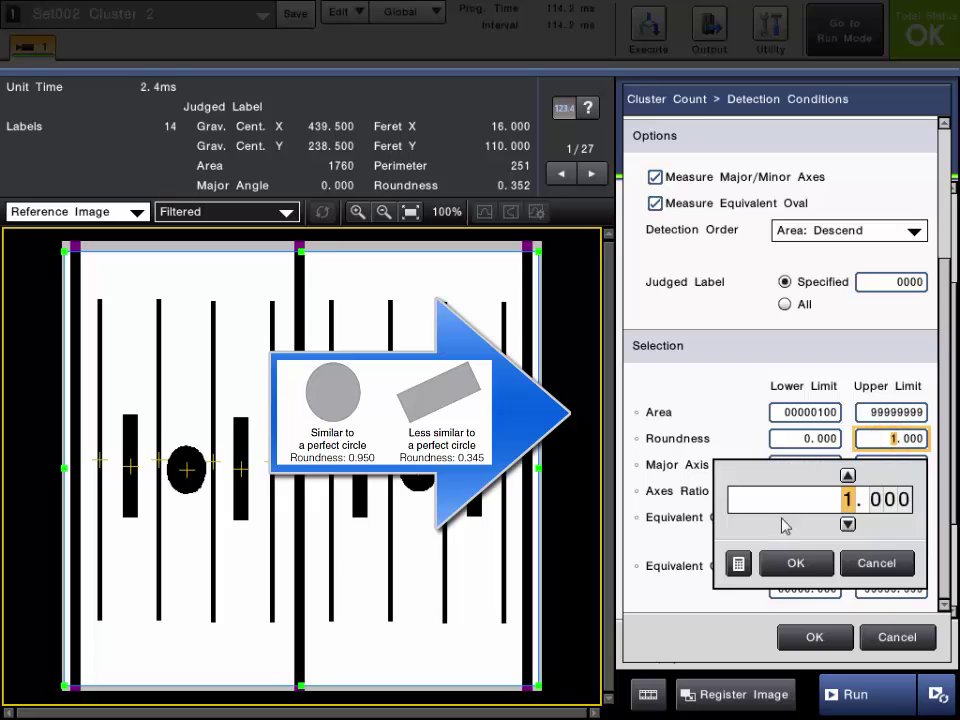
click(738, 563)
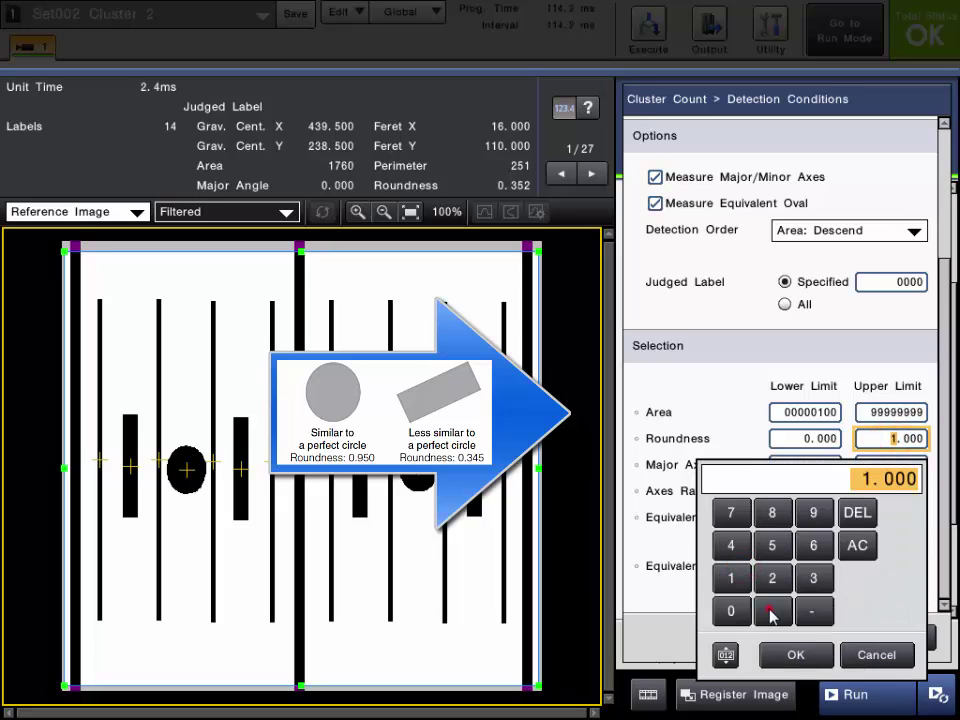
click(771, 612)
click(731, 512)
click(776, 652)
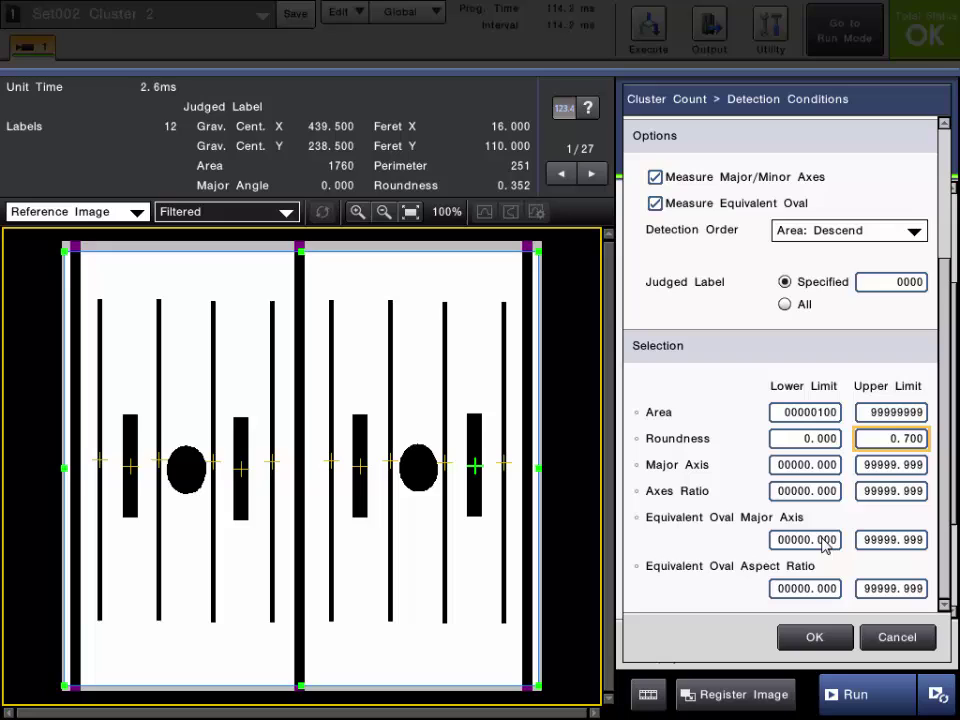
- Set the Equivalent Oval Aspect Ratio lower limit to 10, leaving 8 labels
click(815, 591)
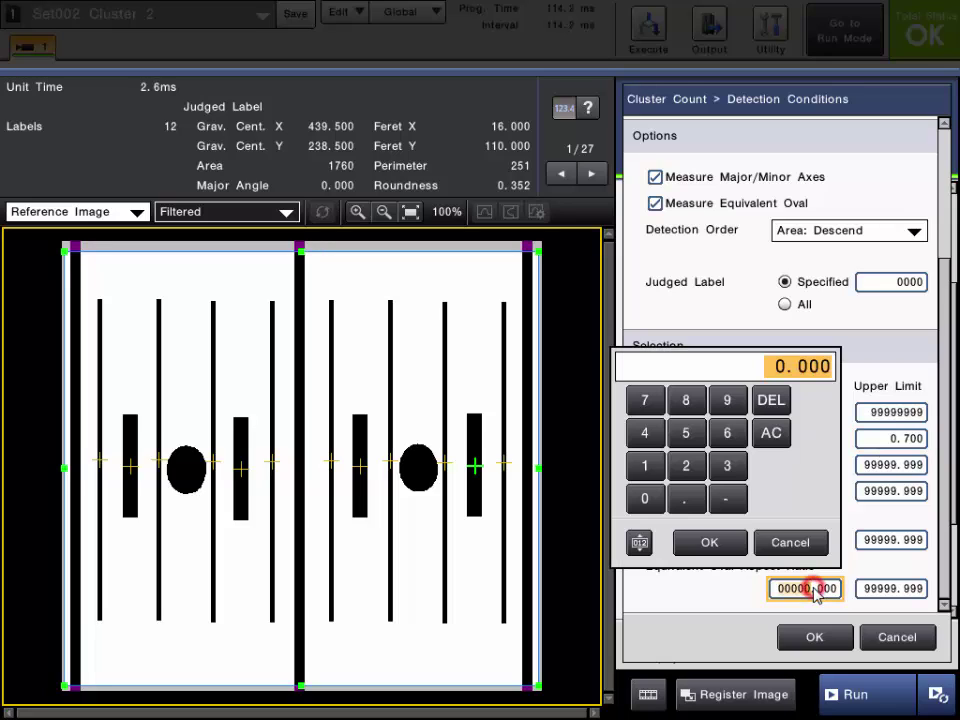
click(645, 466)
click(644, 497)
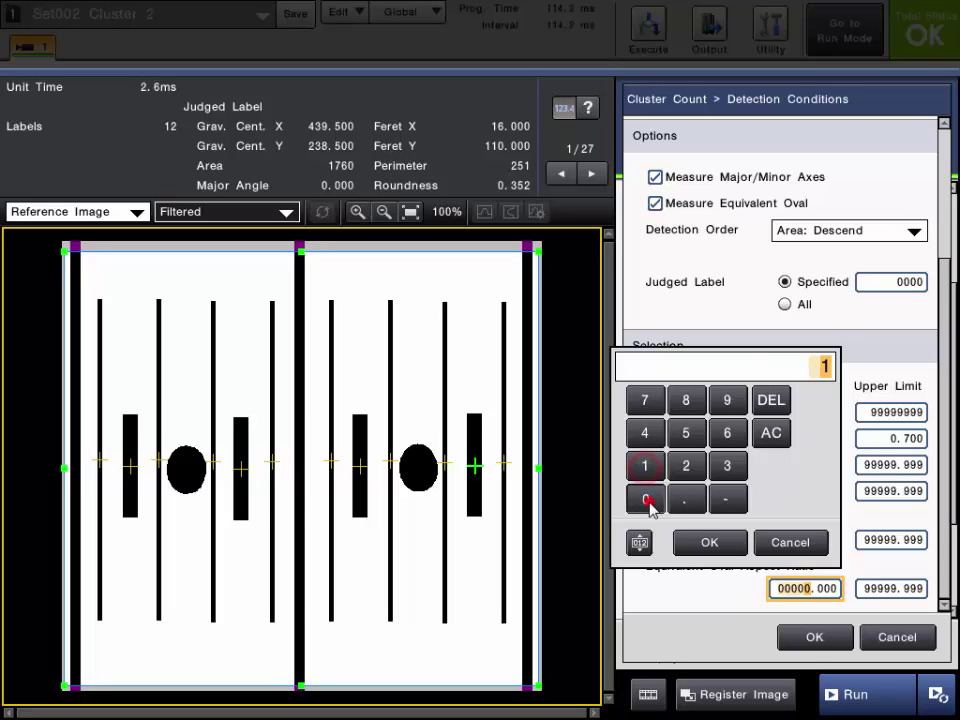
click(708, 543)
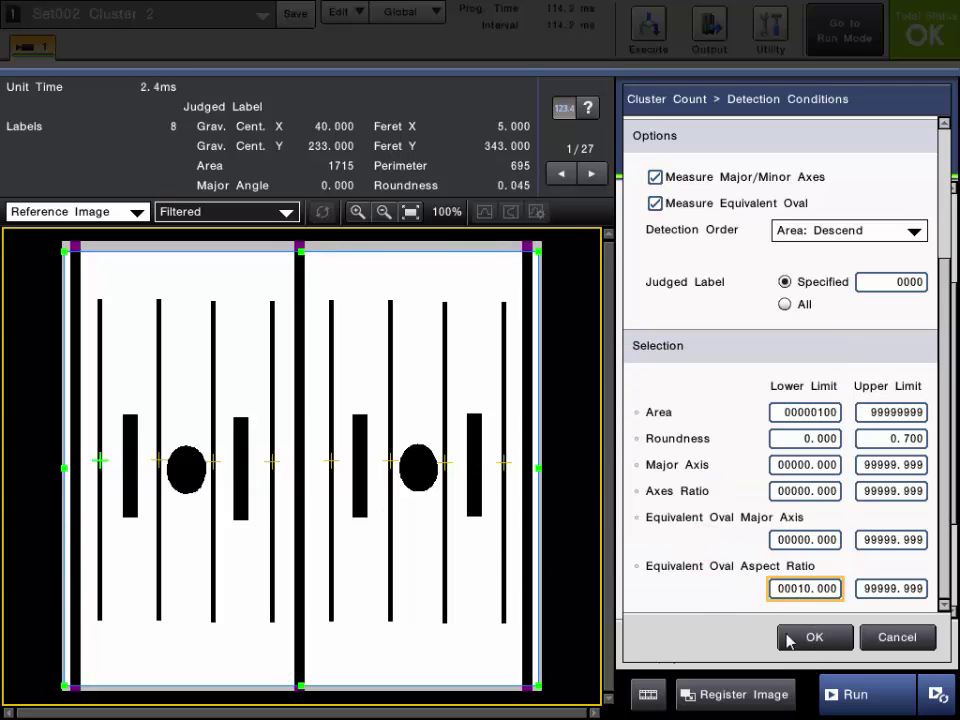
- Apply the detection conditions and set Labels Upper and Lower Limit to 8
click(797, 640)
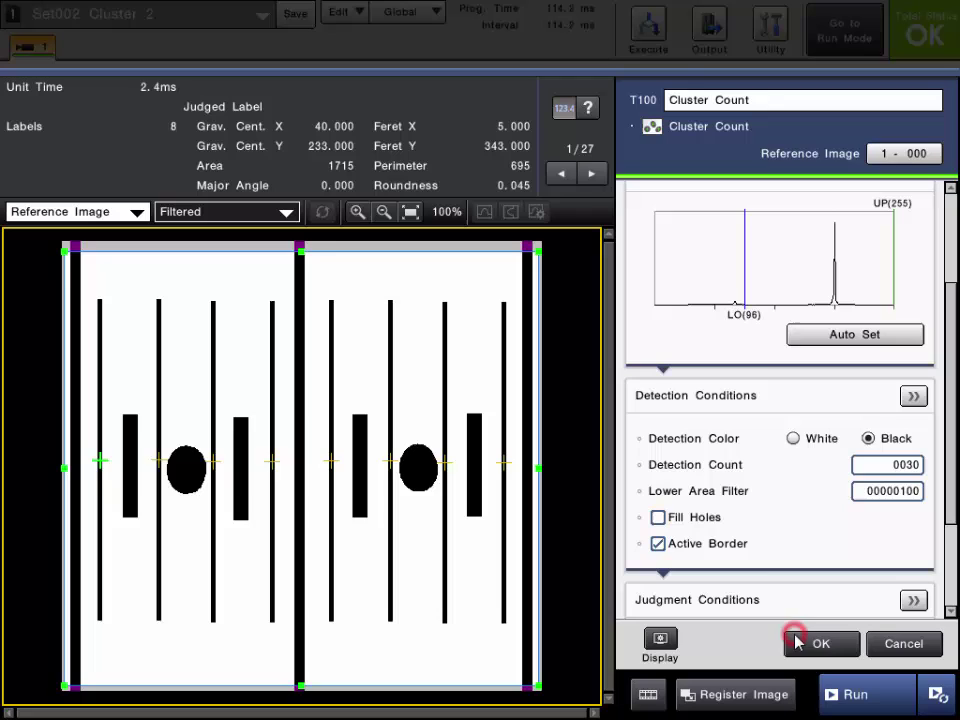
scroll(769, 536, down, 5)
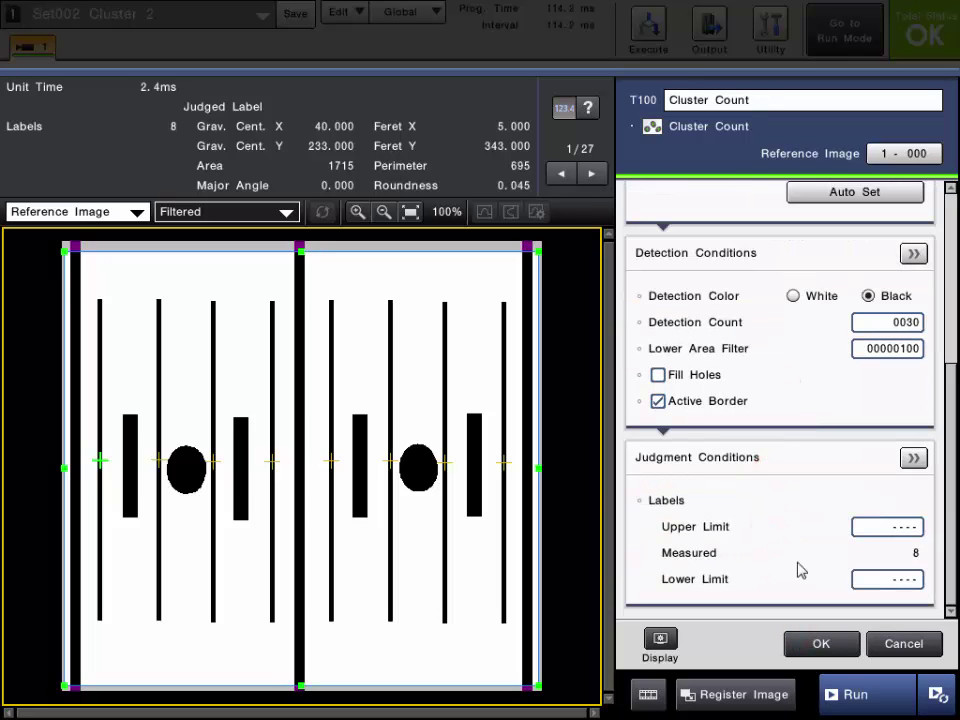
click(868, 527)
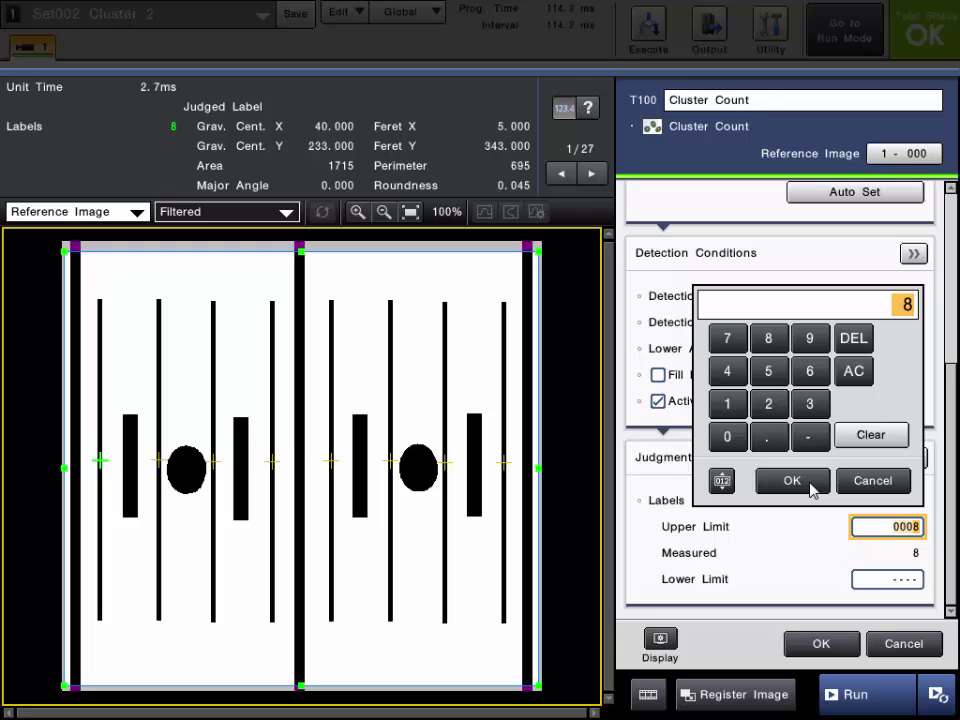
click(810, 484)
click(876, 578)
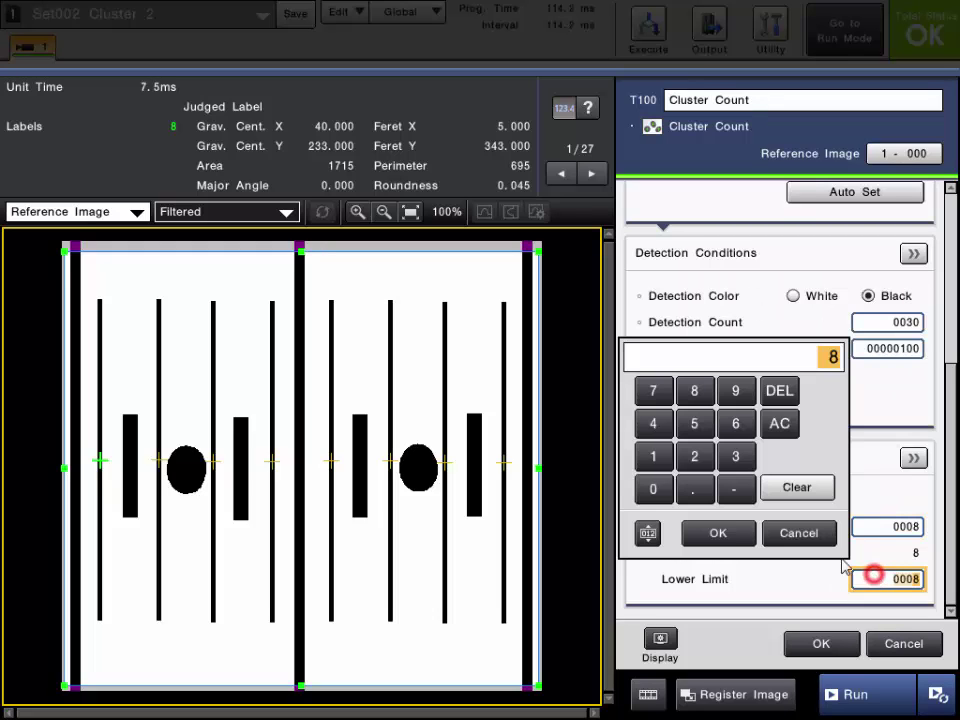
click(738, 535)
- Save the Cluster Count settings and run two images, reaching setting Set007 Cluster/Blob Tool
click(840, 641)
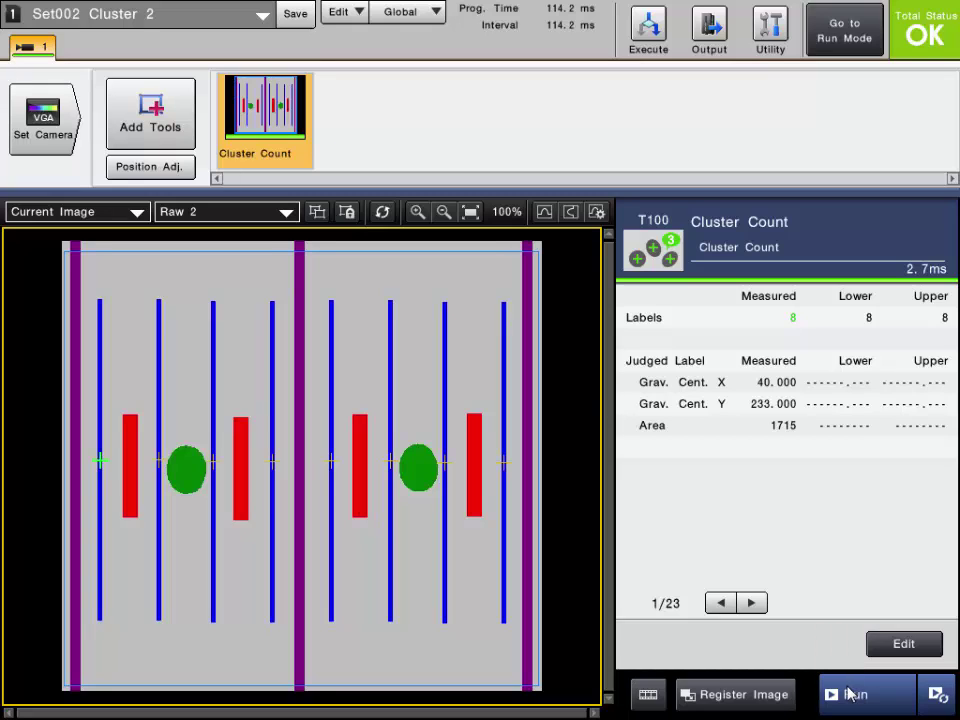
click(855, 694)
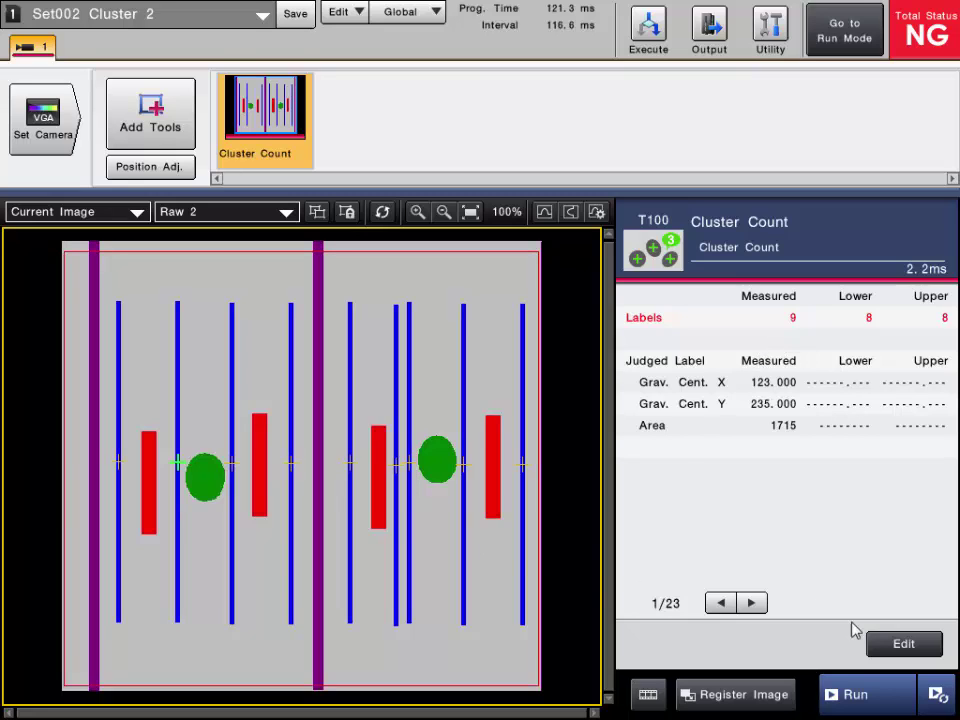
click(859, 692)
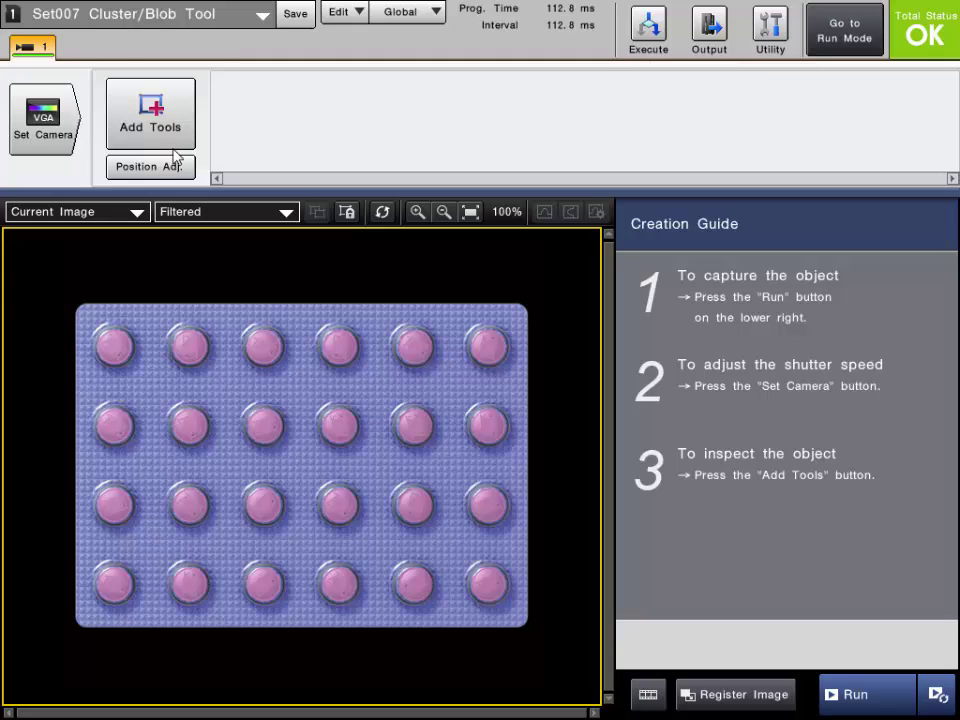
- Add a Count > Cluster tool and stretch its region edges to frame the entire blister sheet
click(188, 136)
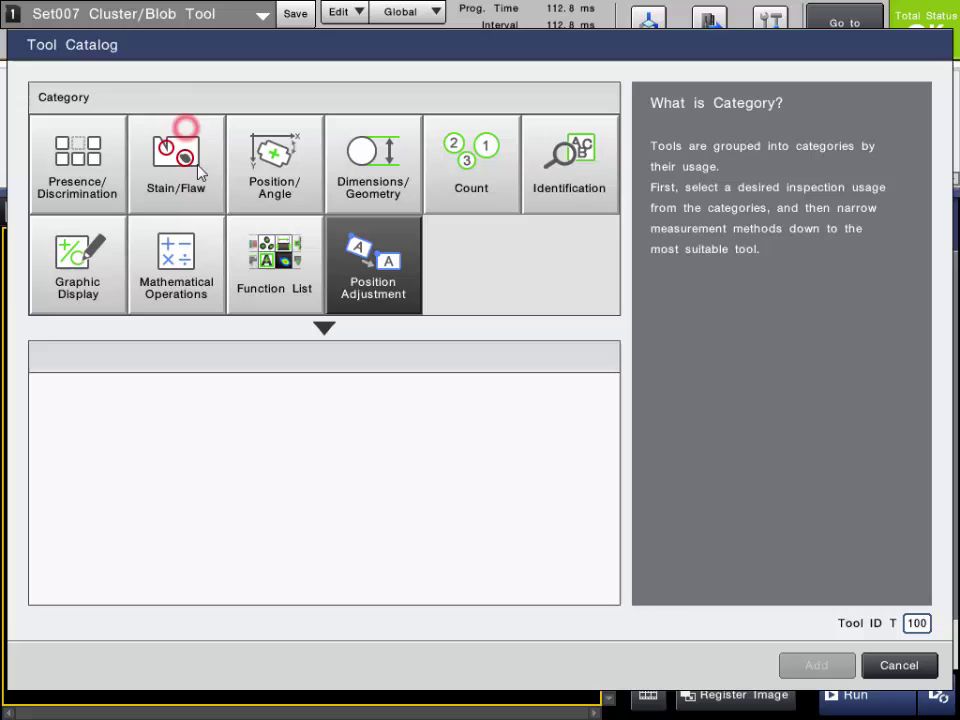
click(437, 208)
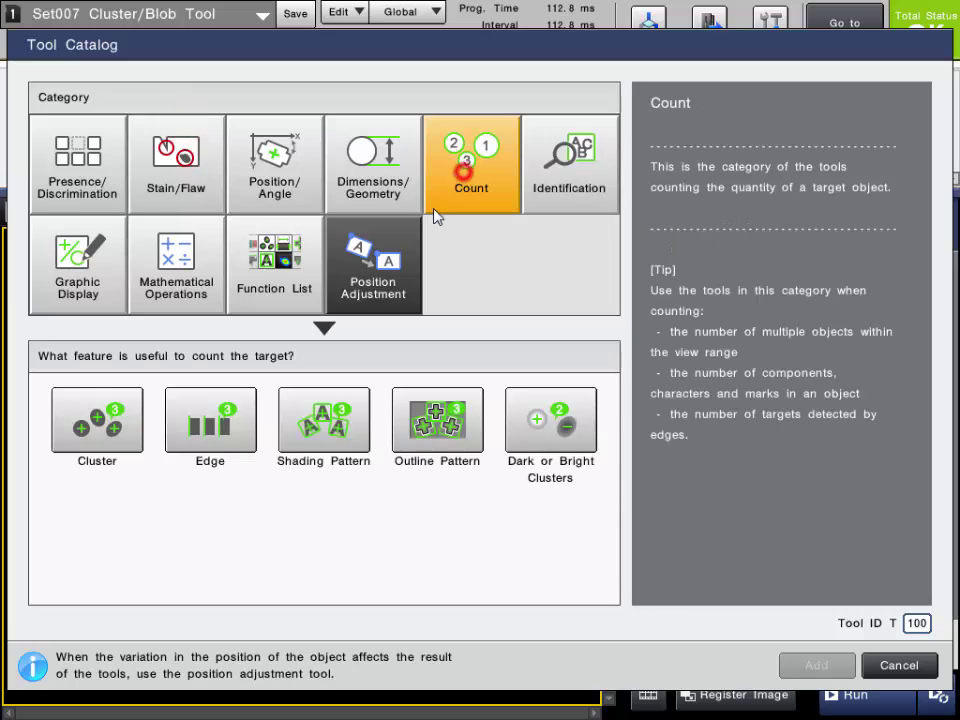
click(110, 415)
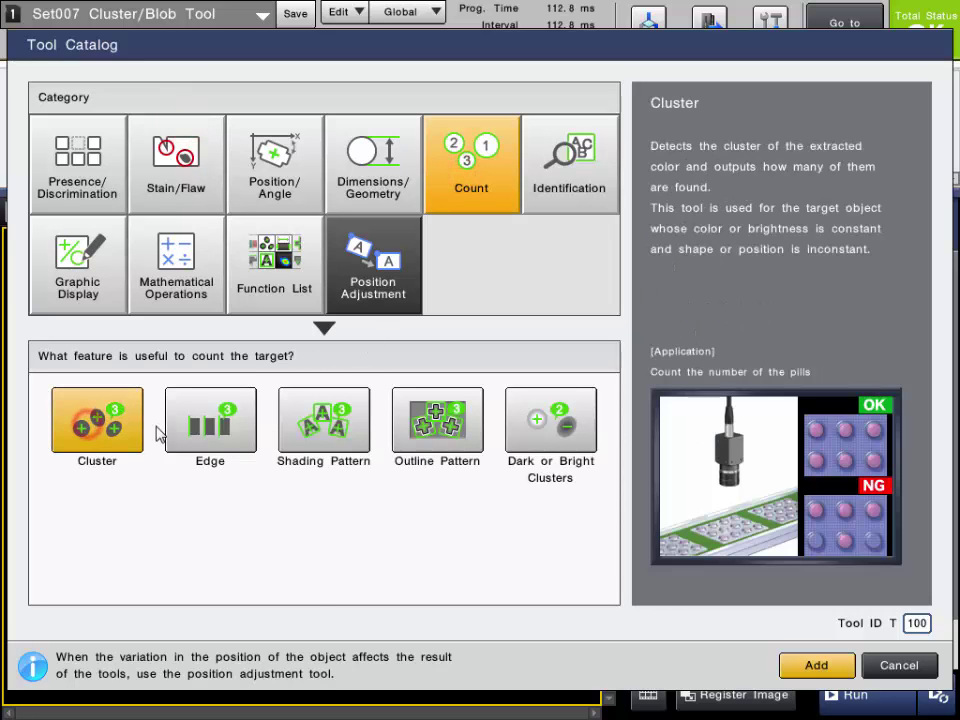
click(818, 666)
mouse_move(527, 311)
mouse_down()
mouse_move(469, 310)
mouse_move(517, 311)
mouse_up()
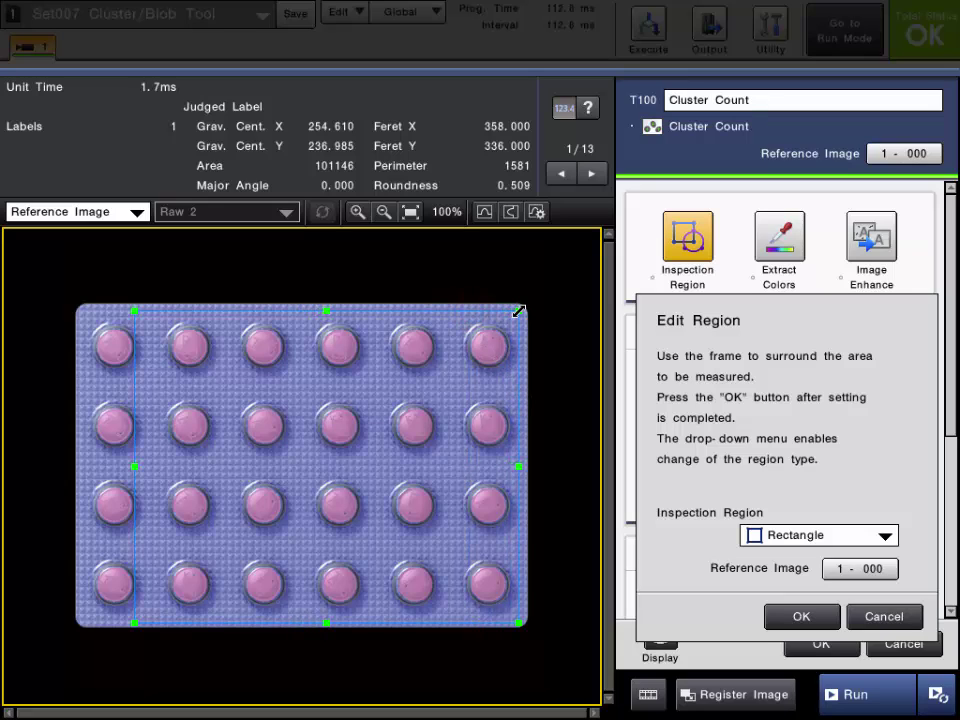
drag(134, 623, 80, 620)
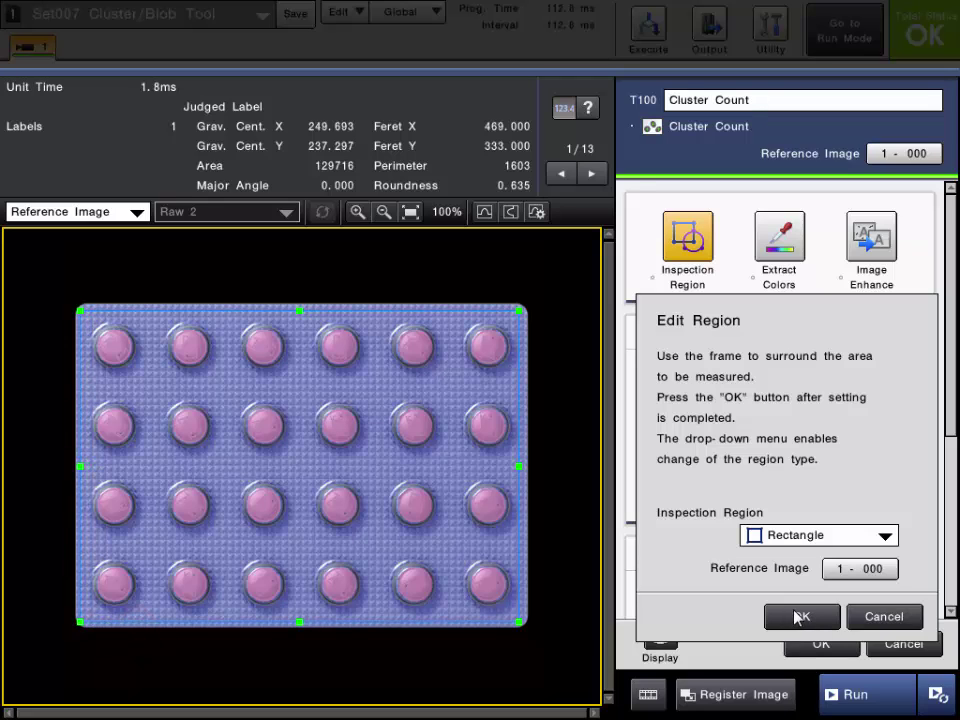
click(800, 617)
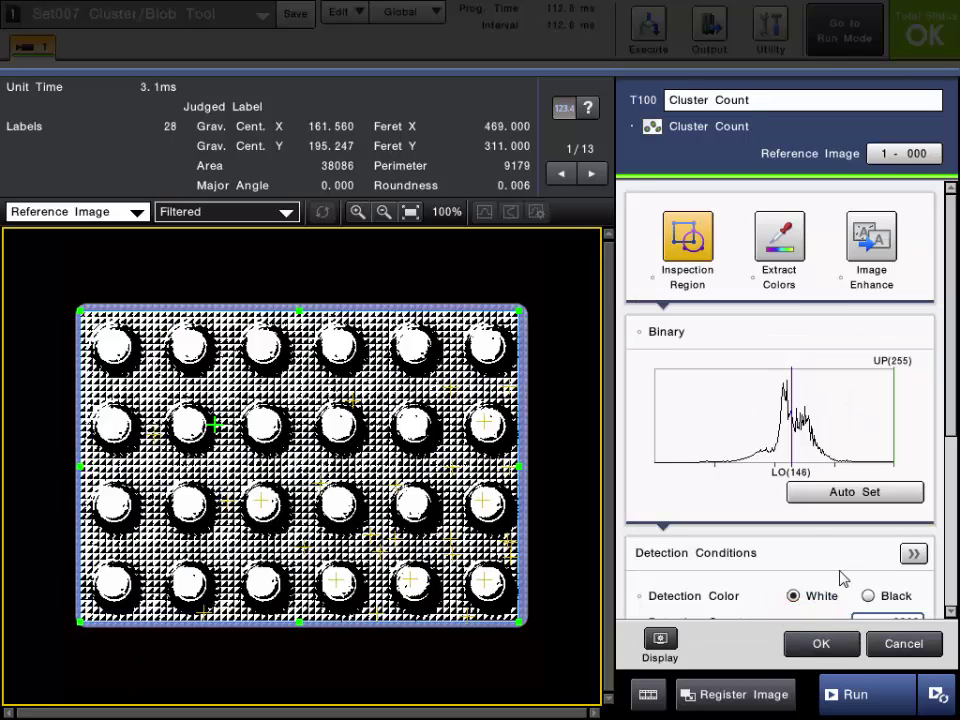
- Set colour extraction to Color to Binary and sample pink from the first two pills
click(781, 247)
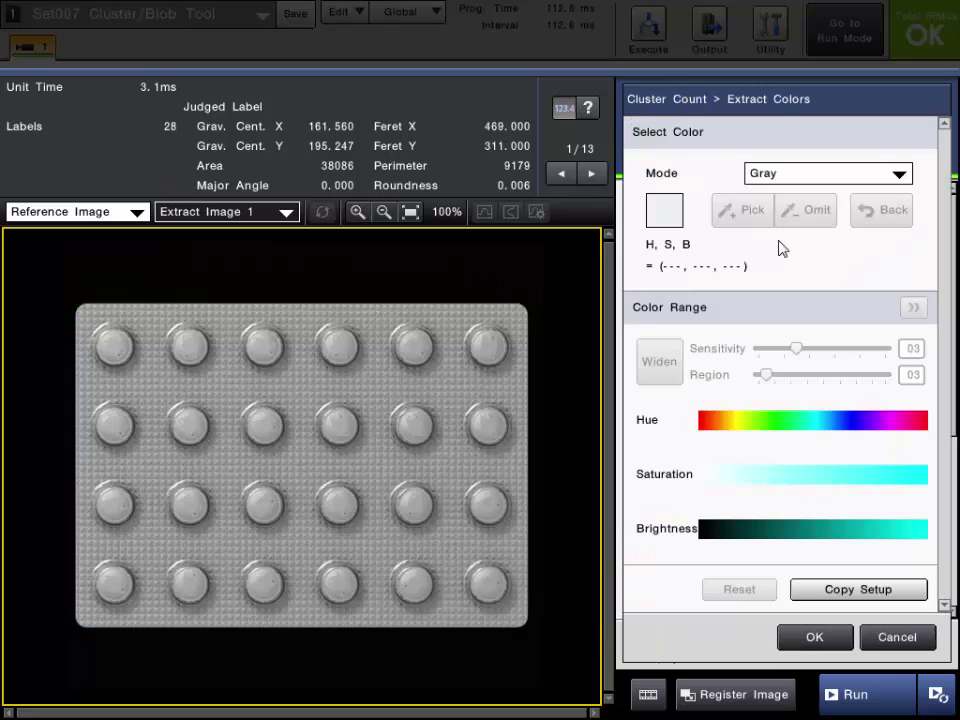
click(782, 175)
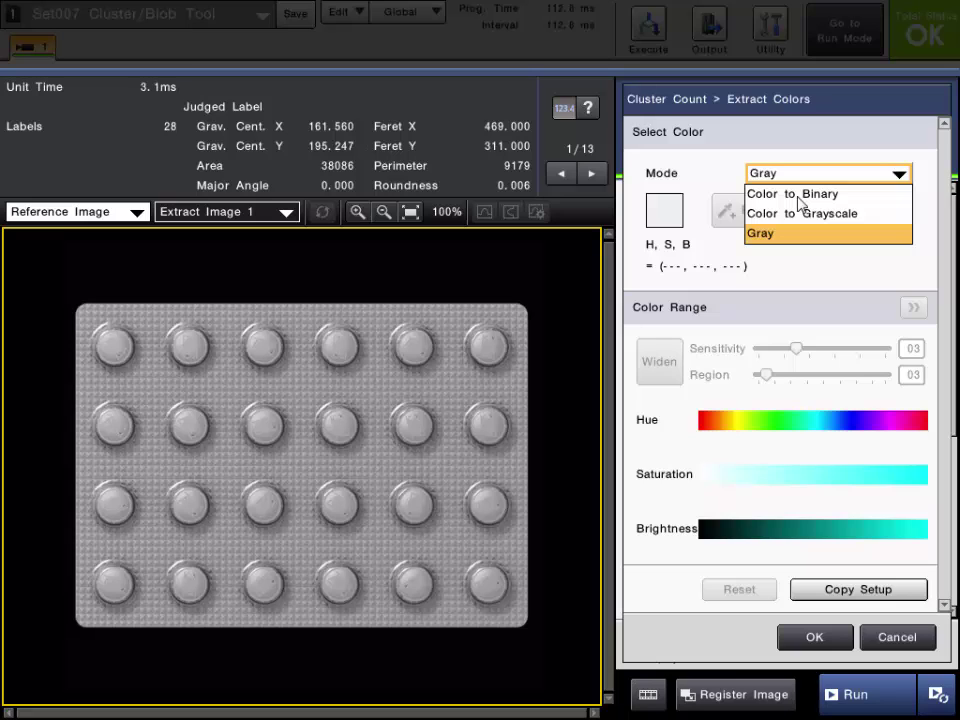
click(798, 194)
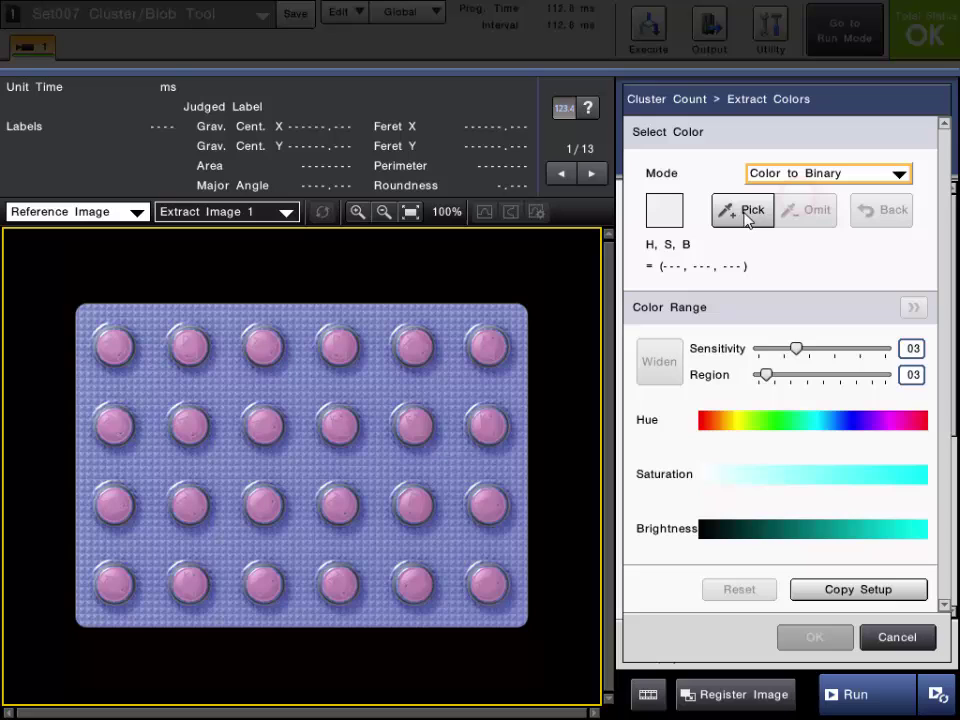
click(730, 208)
click(104, 362)
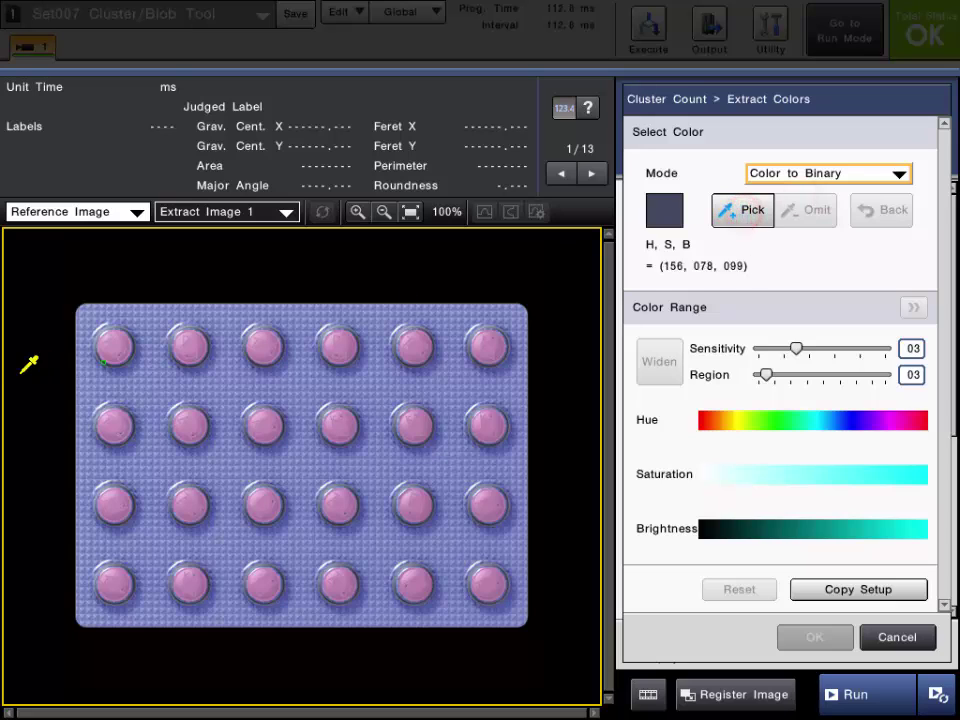
click(110, 350)
click(113, 350)
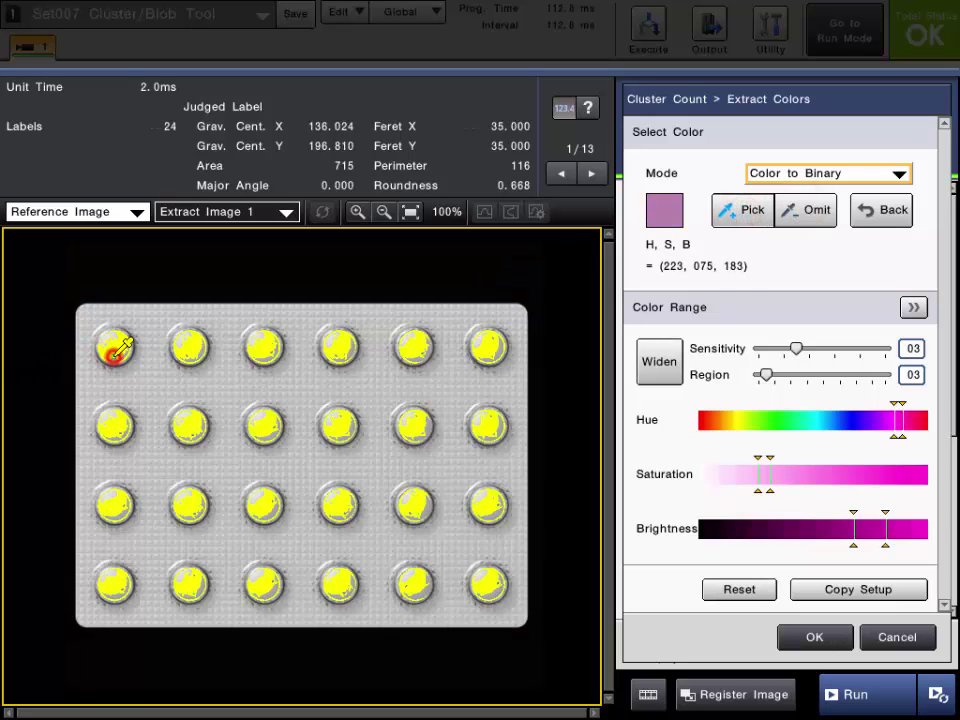
click(188, 339)
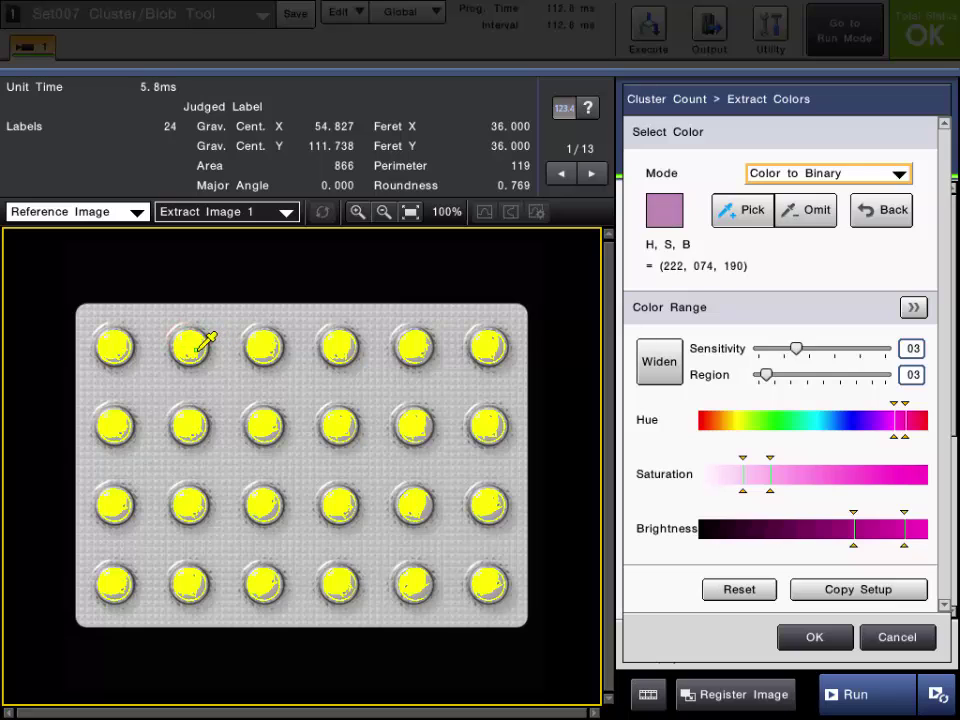
click(192, 346)
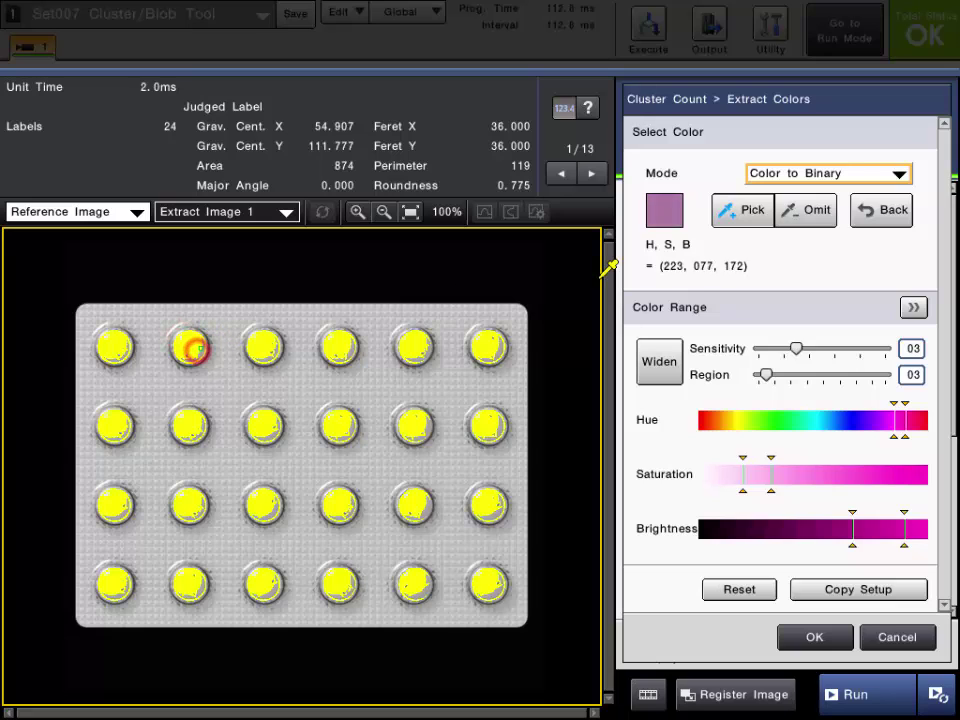
- Widen the extracted pink range nine times until all 24 pills appear solid, then confirm
click(657, 378)
click(657, 378)
click(657, 378)
click(657, 378)
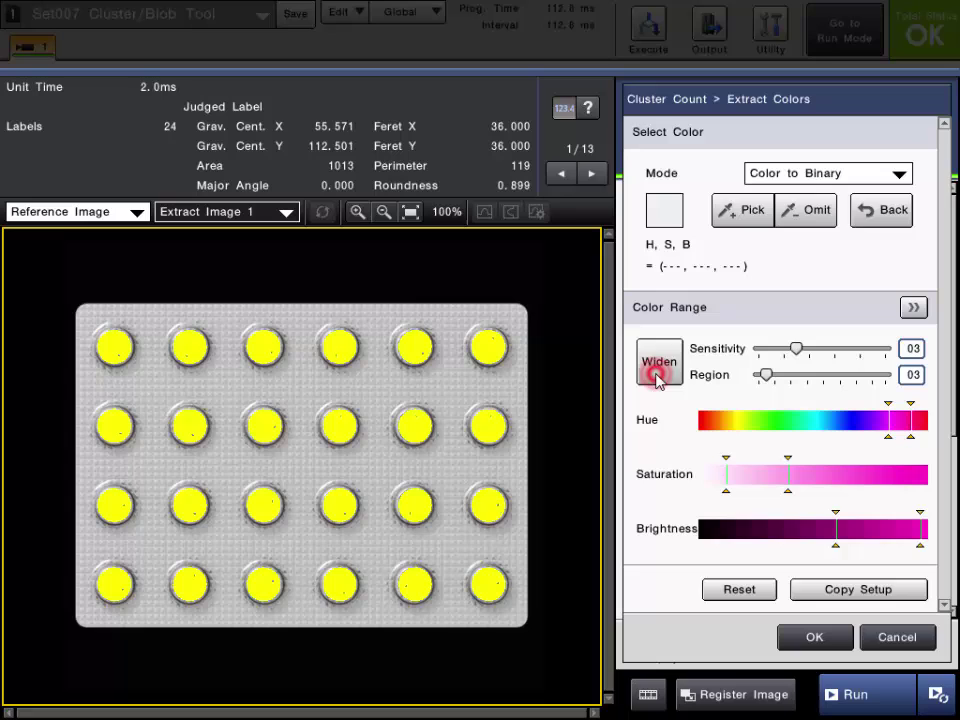
click(657, 378)
click(657, 378)
click(657, 378)
click(657, 378)
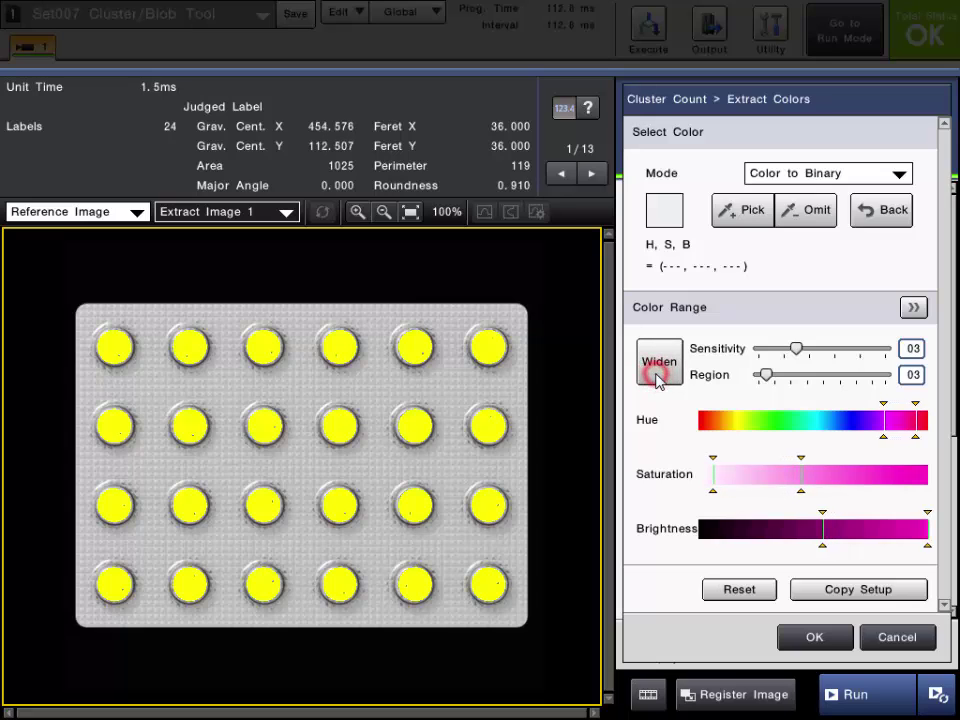
click(657, 378)
click(800, 640)
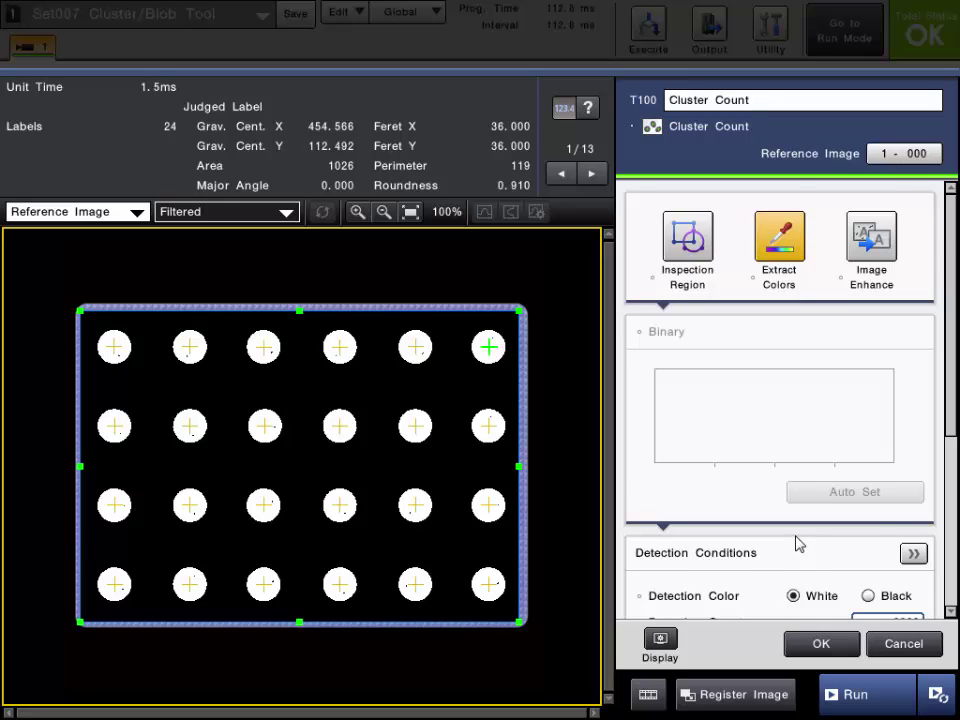
- Change Judged Label to All in the detailed detection conditions and apply them
scroll(797, 542, down, 2)
scroll(797, 542, down, 2)
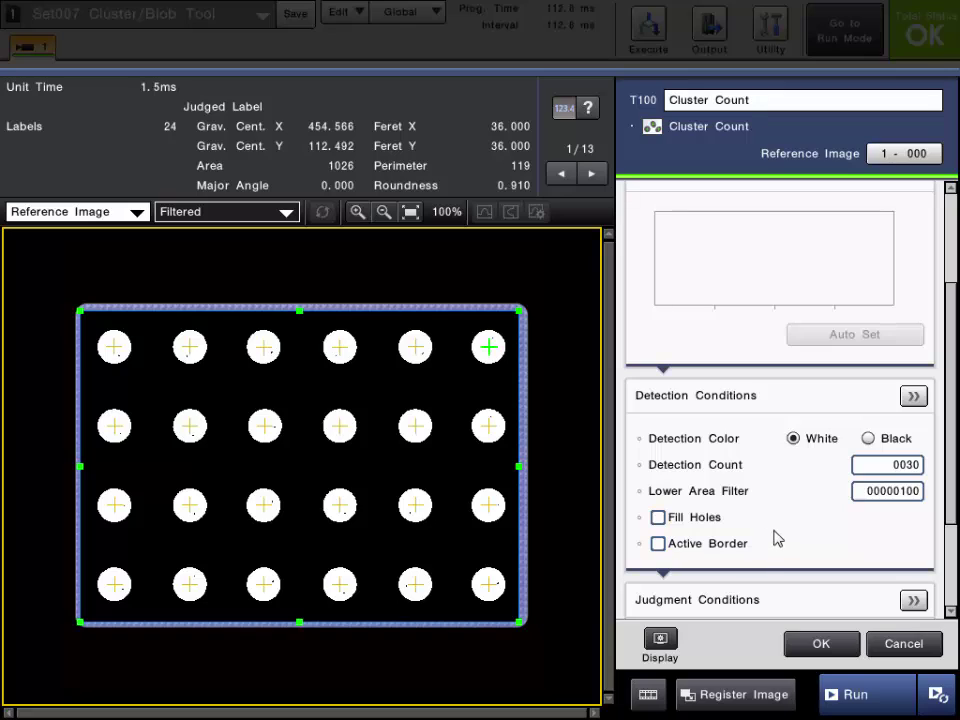
click(913, 398)
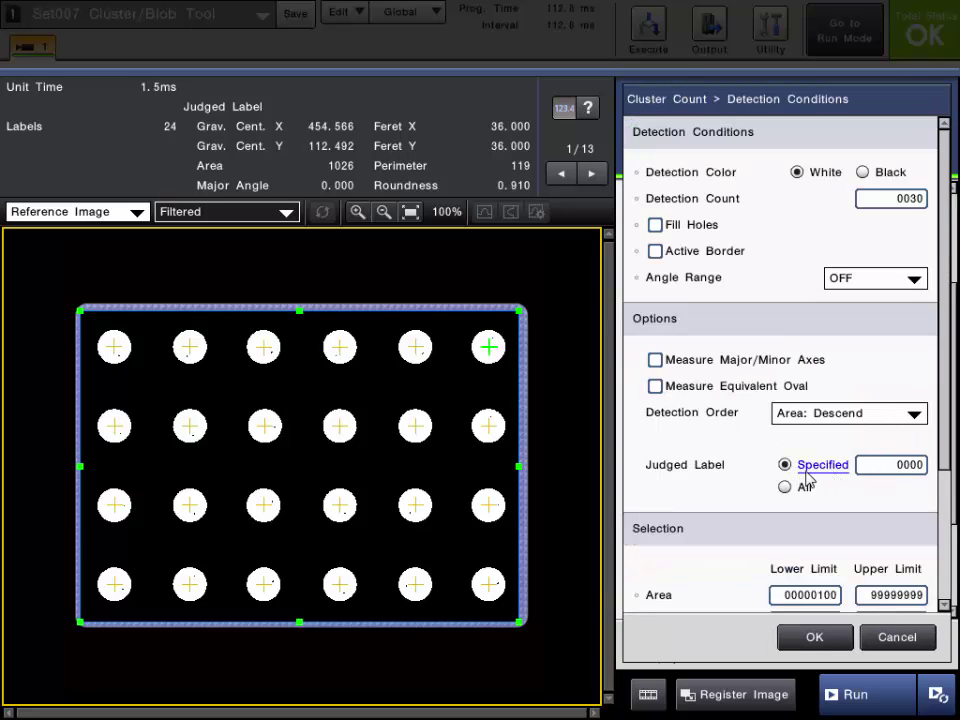
click(785, 489)
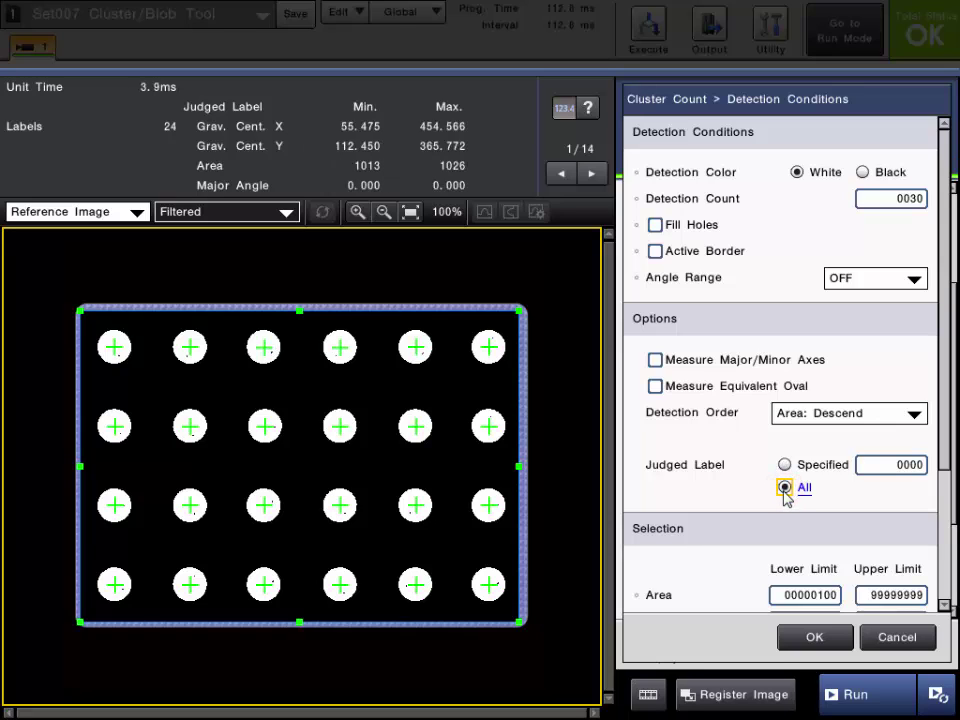
click(731, 484)
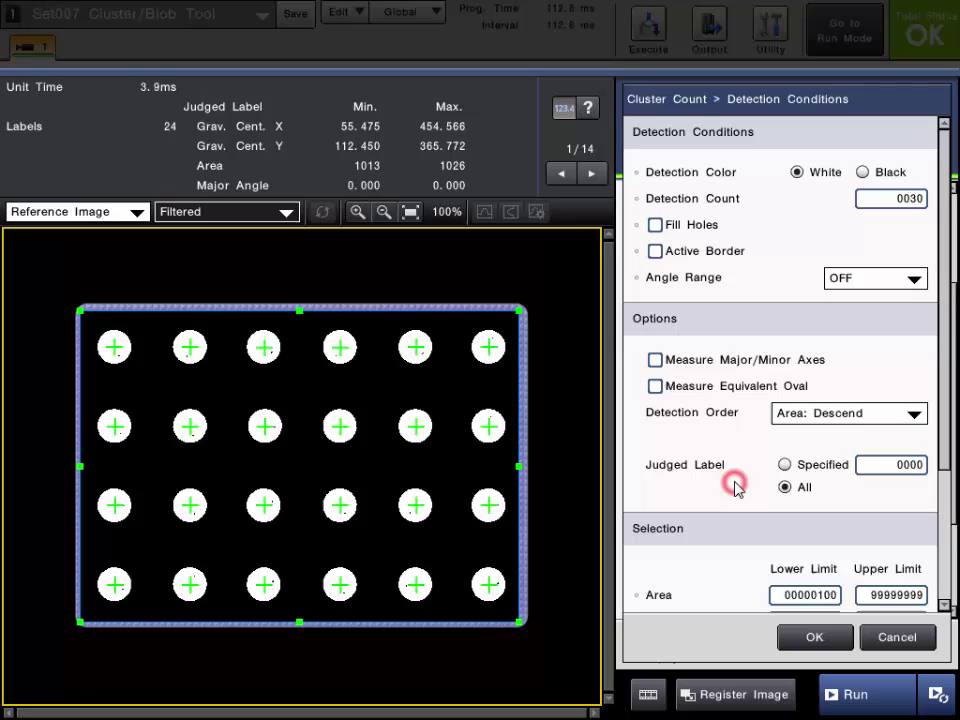
scroll(731, 486, down, 2)
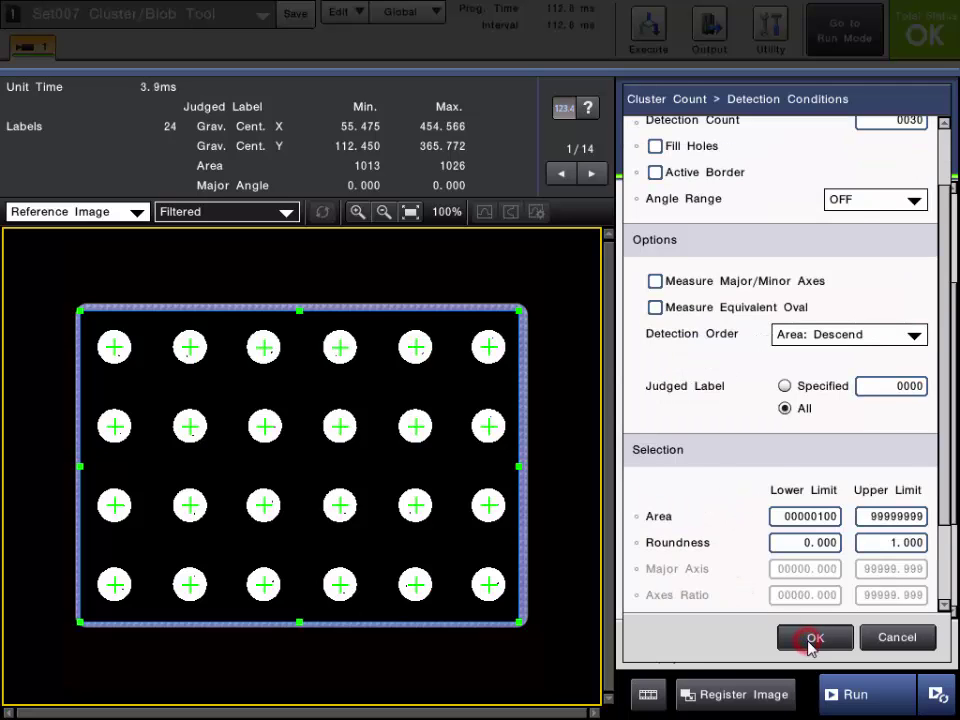
click(812, 641)
scroll(803, 543, down, 3)
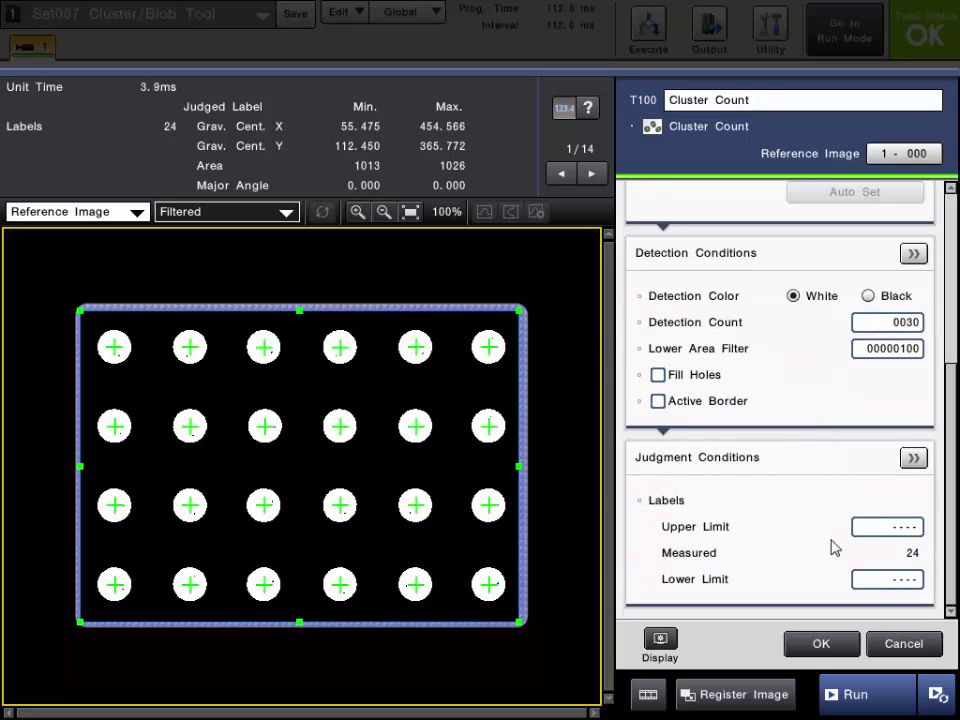
- Set both the upper and lower label count limits to 24
click(860, 527)
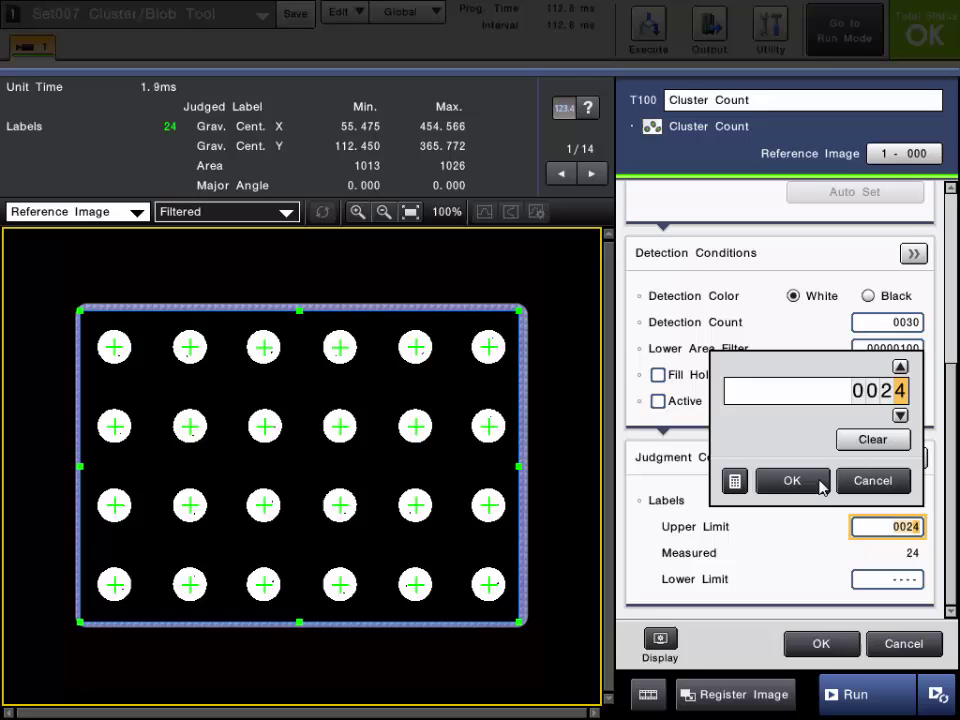
click(792, 481)
click(872, 578)
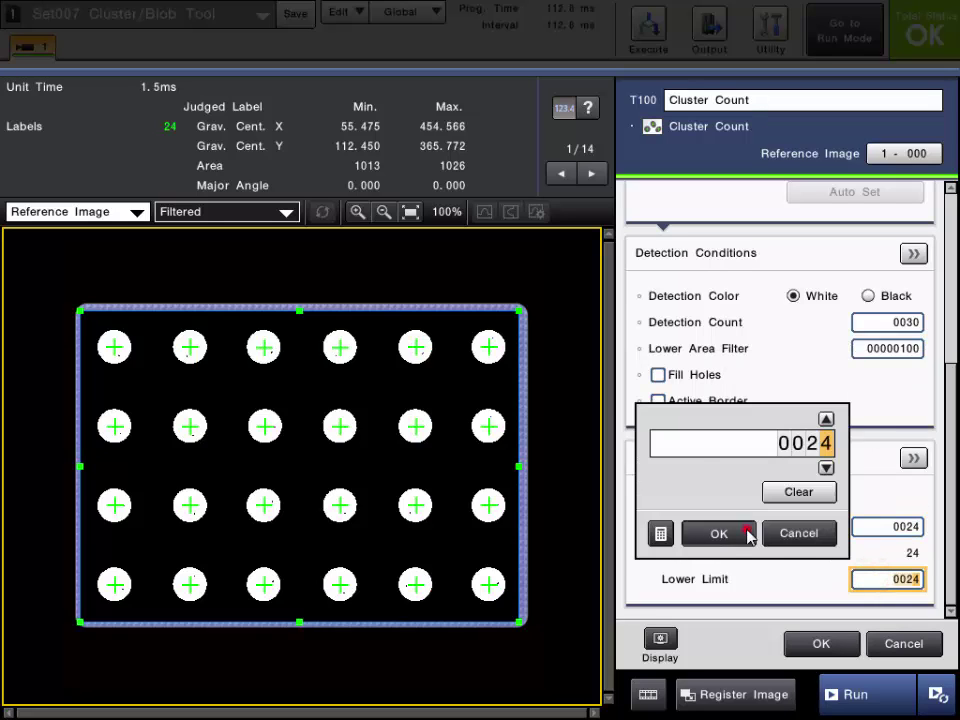
click(746, 533)
click(822, 643)
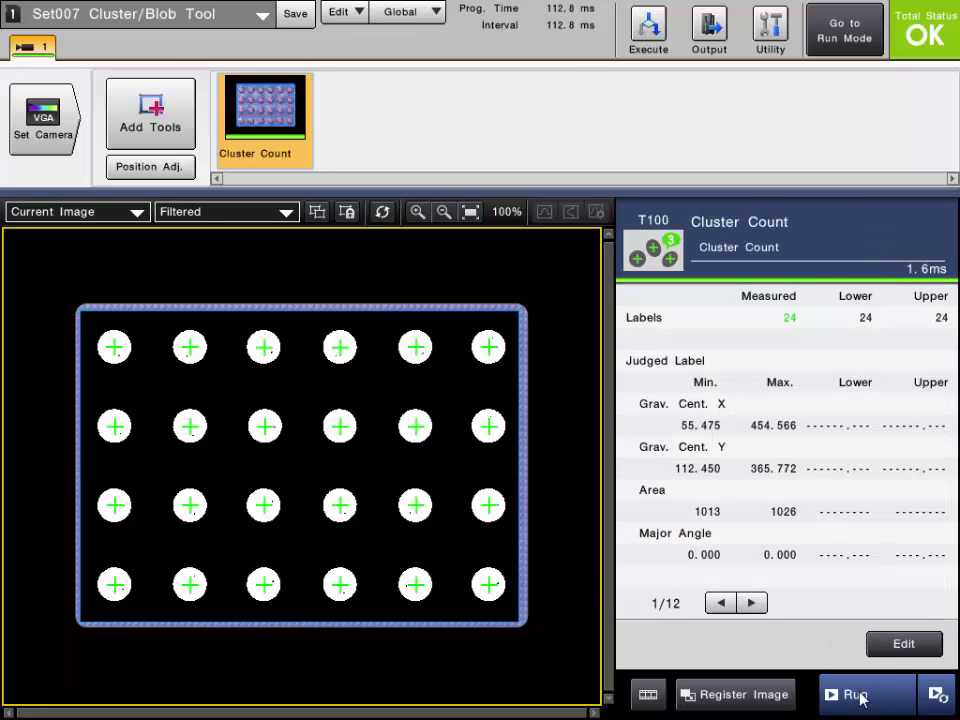
- Run five test measurements, with an 18-tablet pack judged NG and a 24-tablet pack OK
click(857, 695)
click(857, 696)
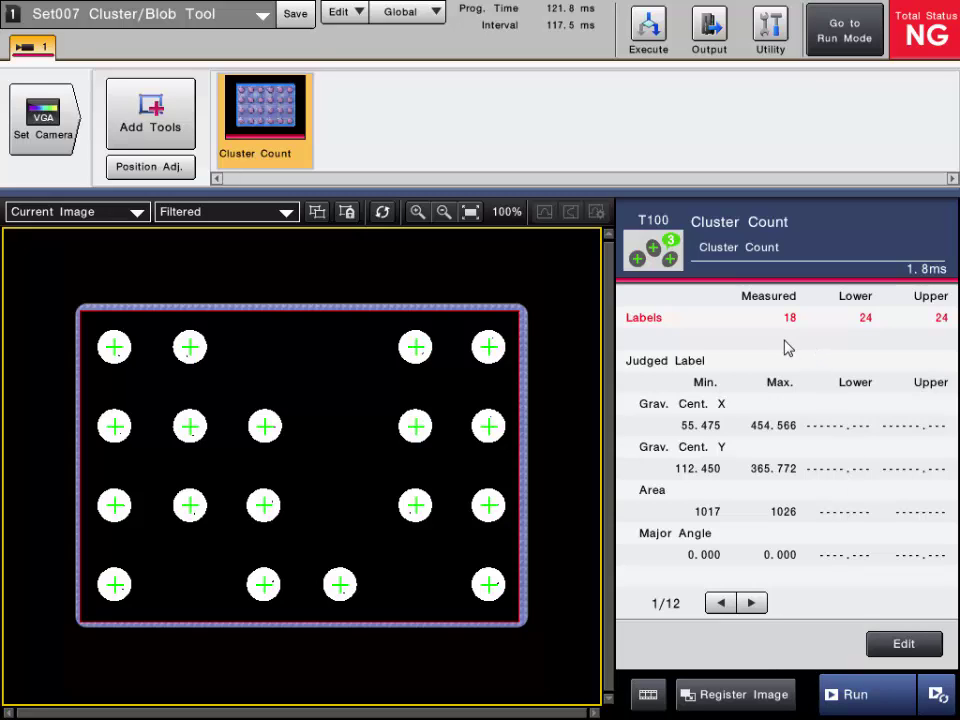
click(853, 697)
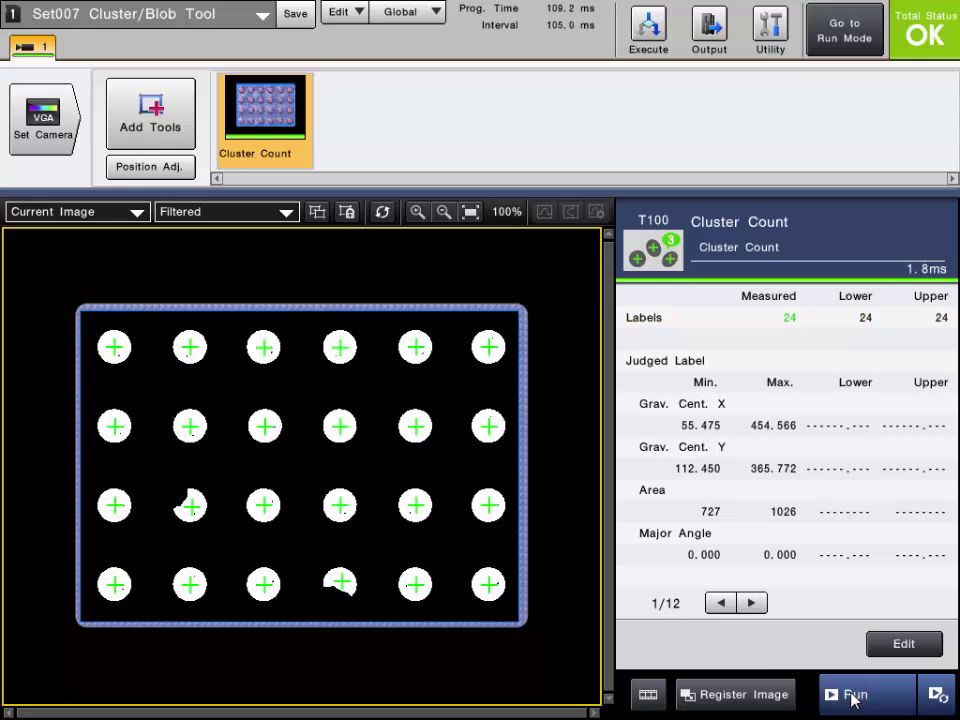
click(855, 697)
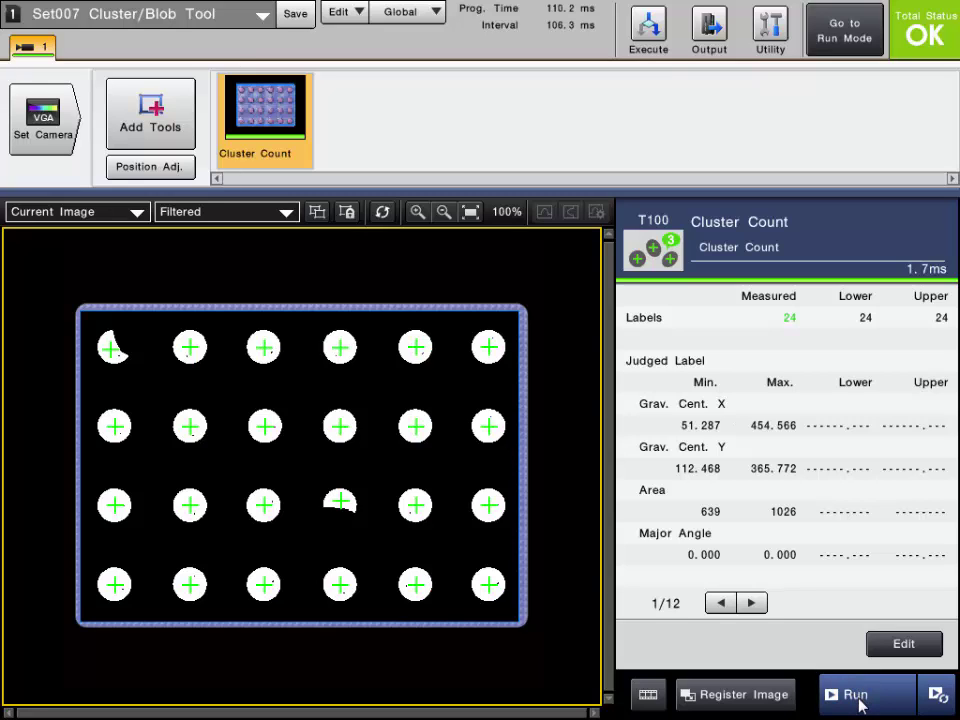
click(857, 697)
- Enter 955 as the Cluster Count area lower limit in the judgment conditions and apply it
click(895, 650)
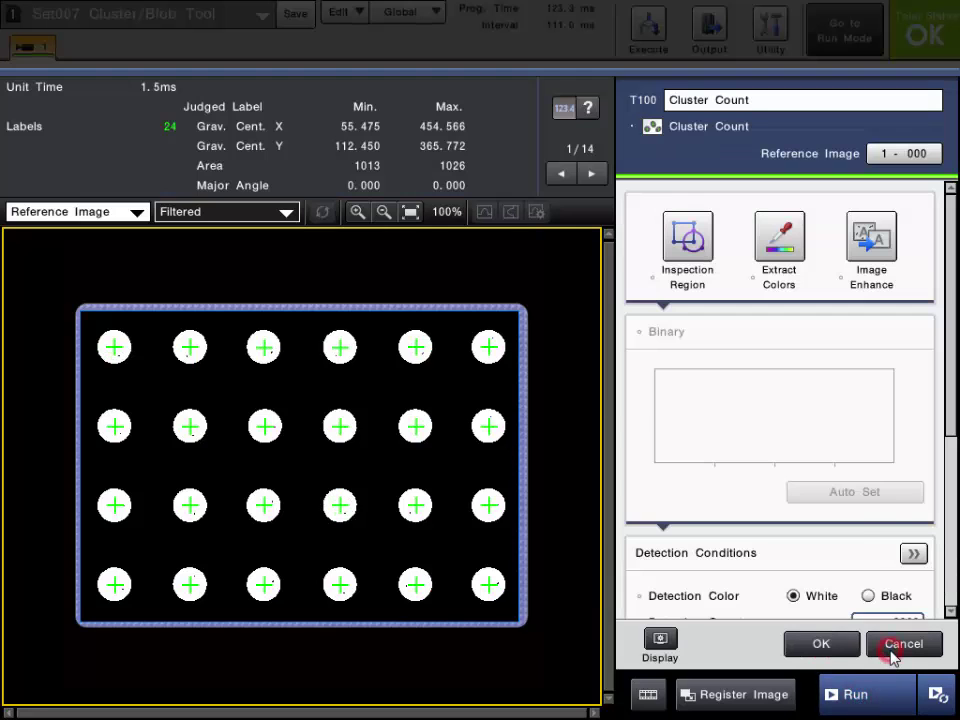
scroll(850, 550, down, 3)
scroll(843, 548, down, 2)
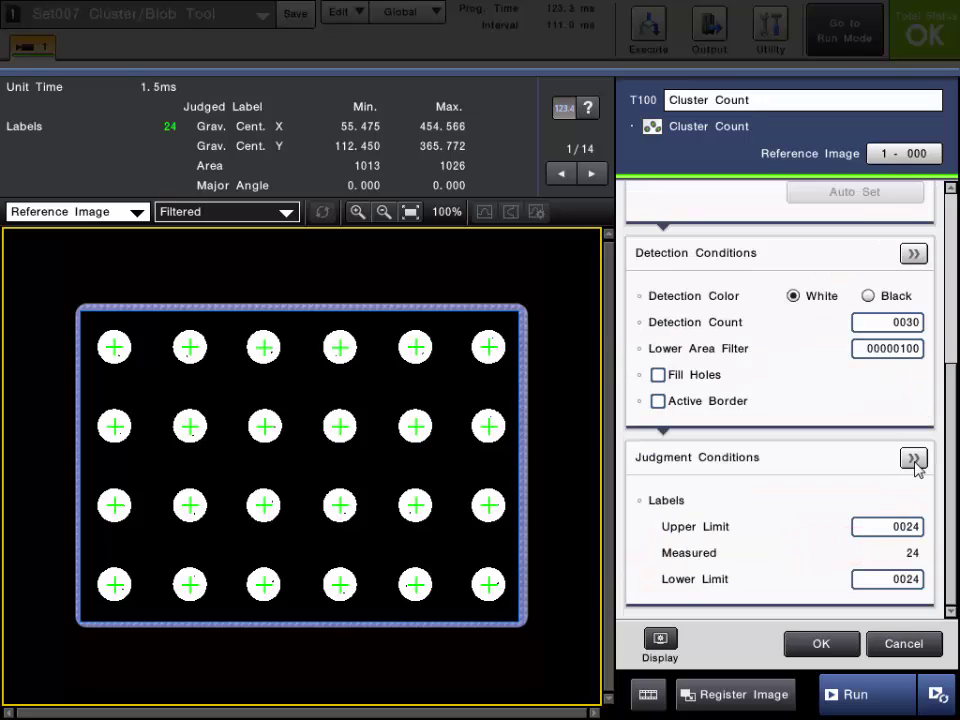
click(913, 458)
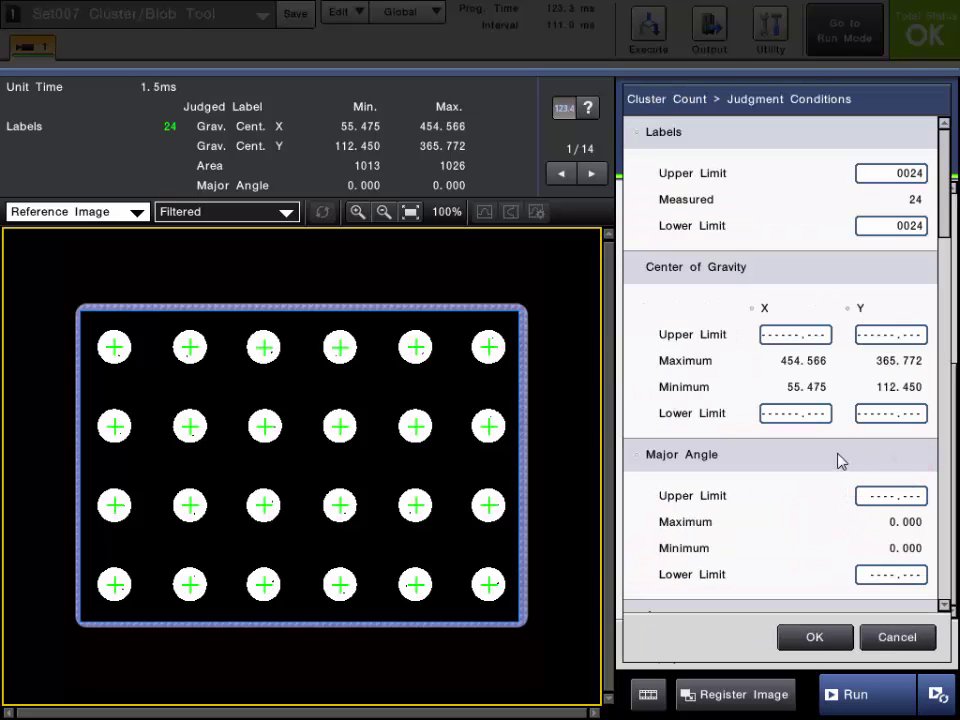
scroll(814, 452, down, 3)
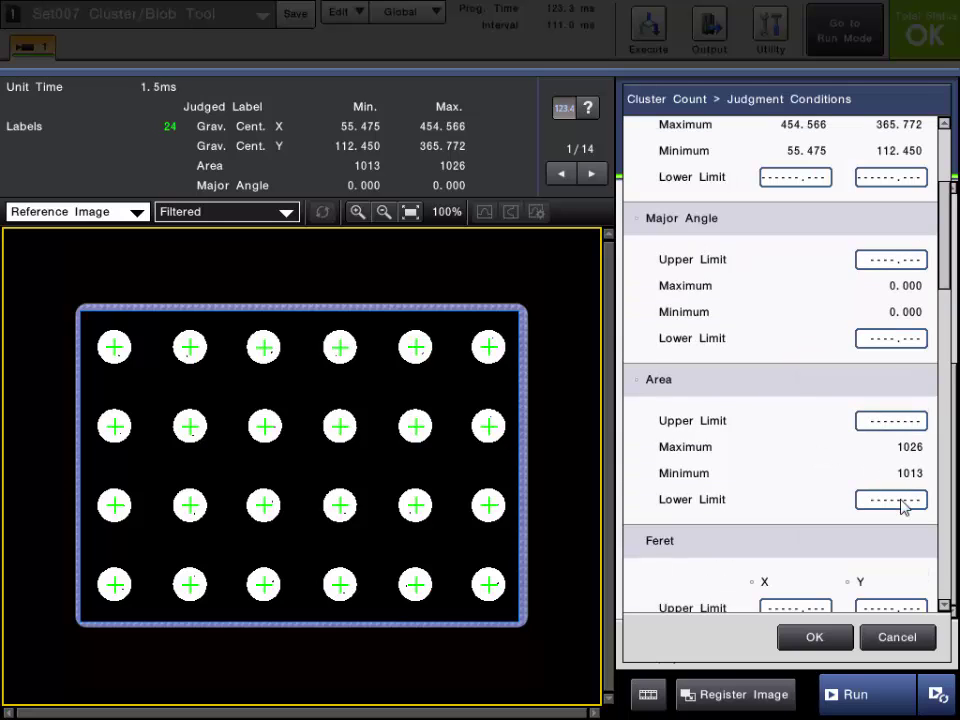
click(903, 503)
click(660, 455)
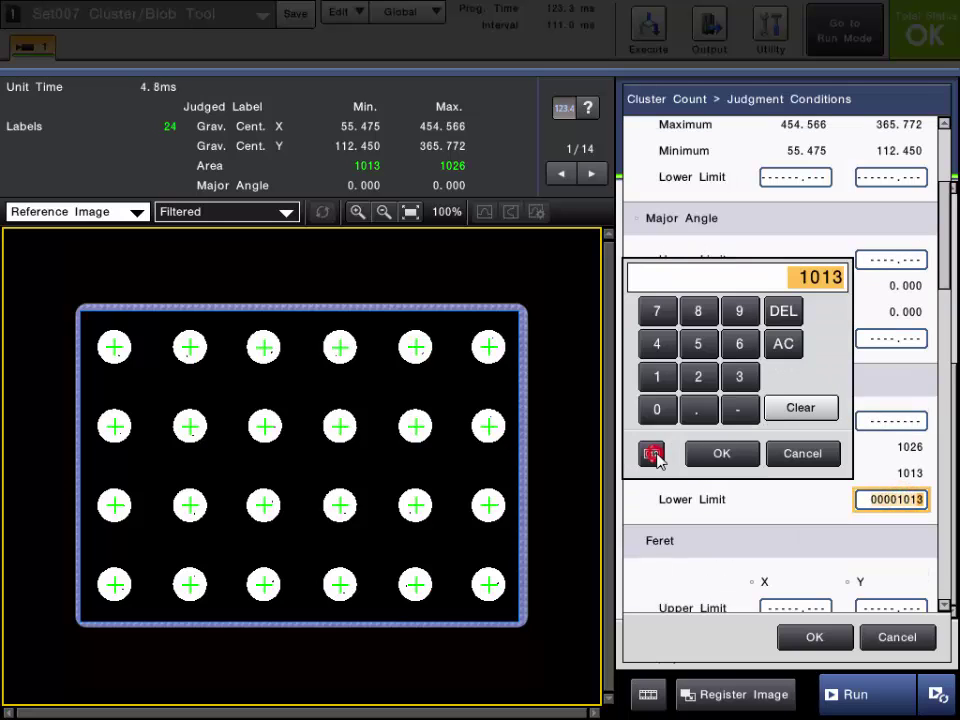
click(740, 311)
click(698, 344)
click(698, 344)
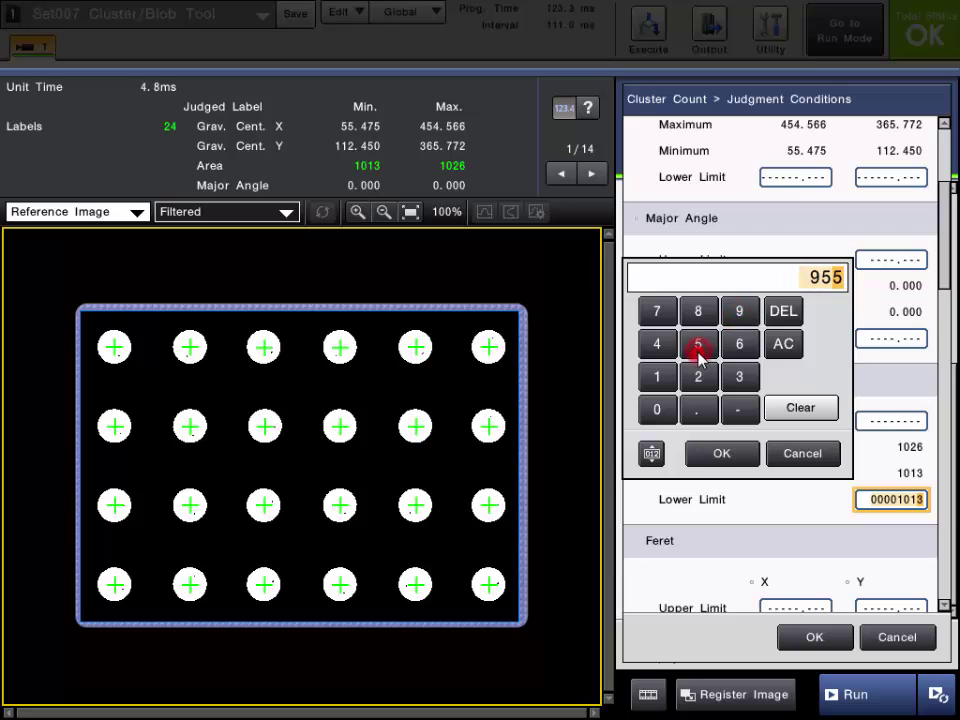
click(722, 454)
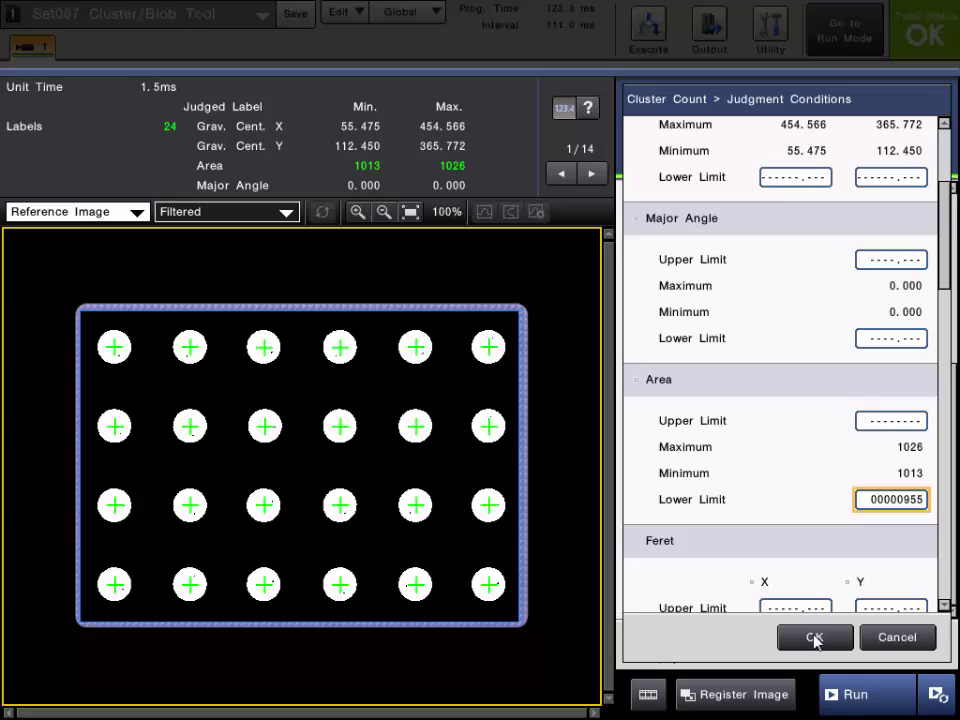
click(815, 638)
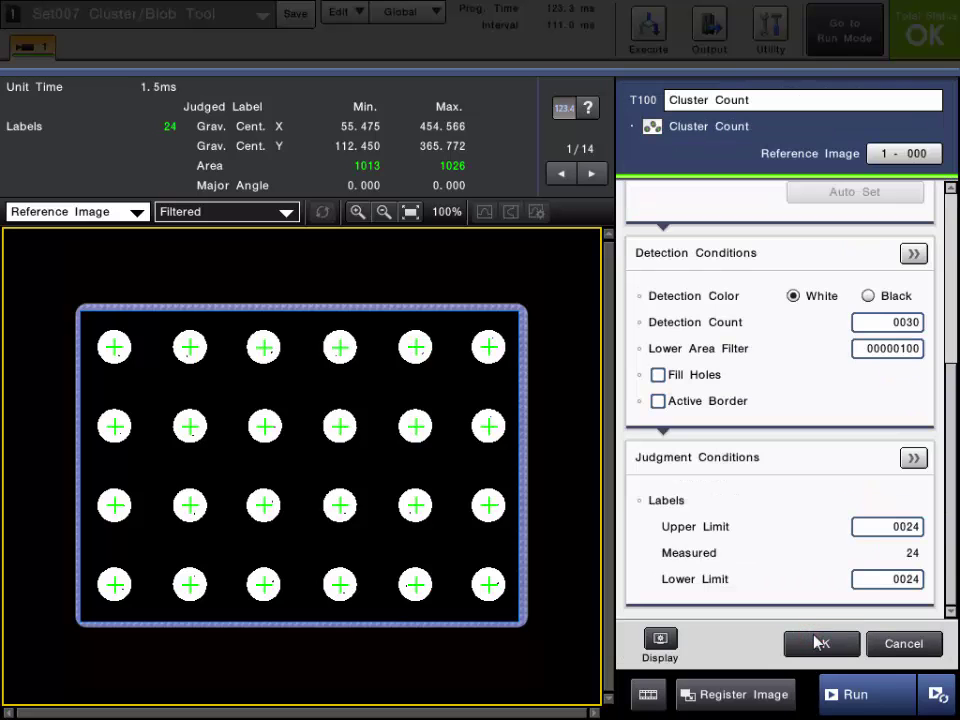
- Accept the settings, test four images, and switch the image display from Filtered to Raw 2
click(818, 645)
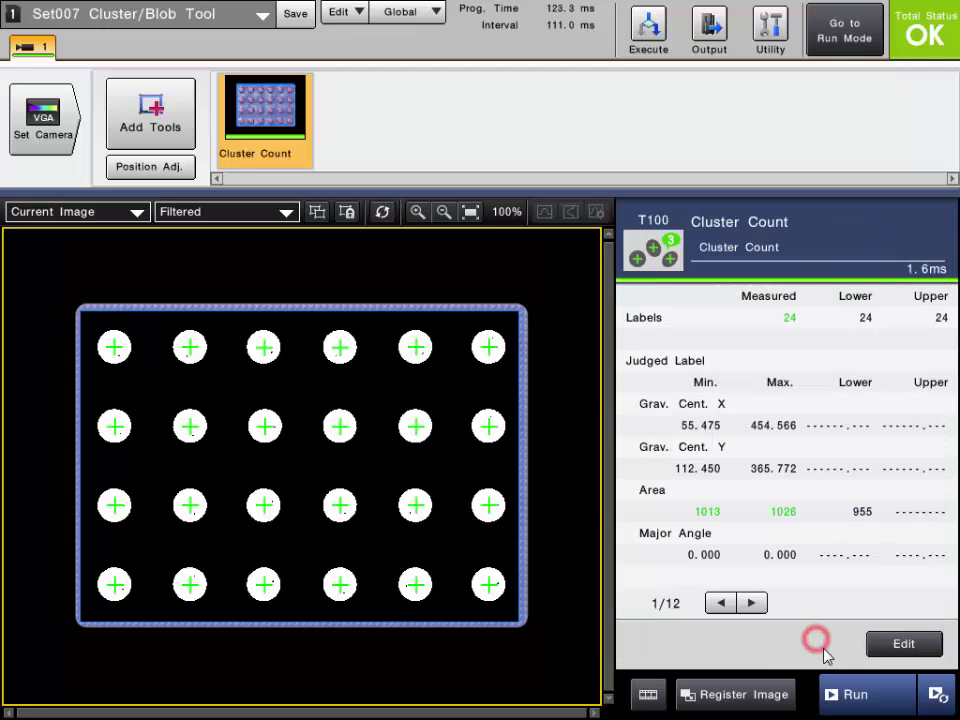
click(853, 694)
click(855, 695)
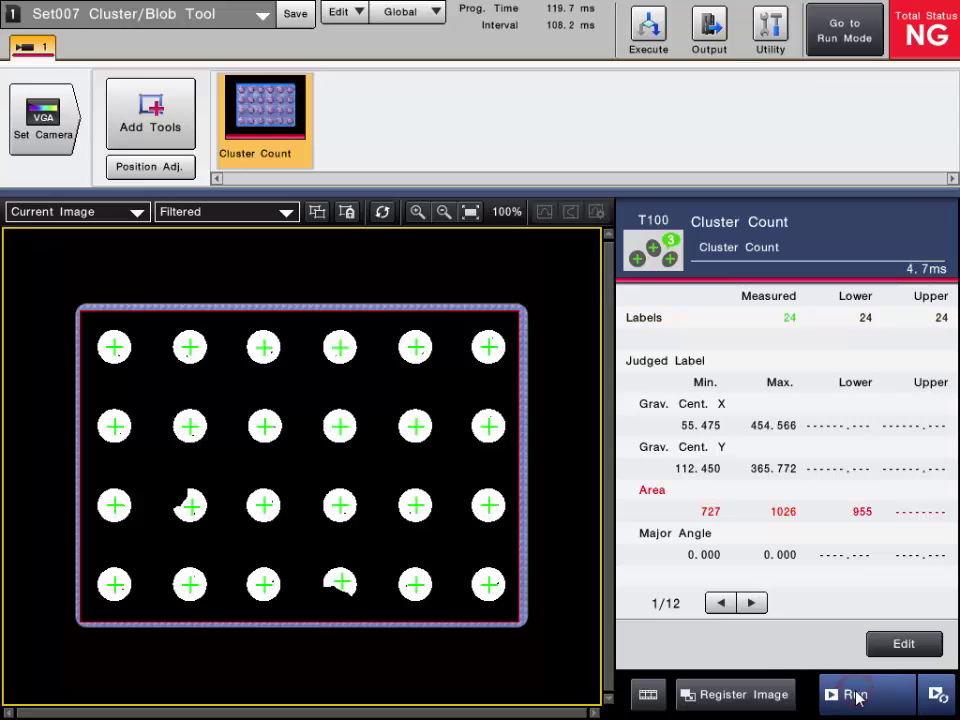
click(855, 695)
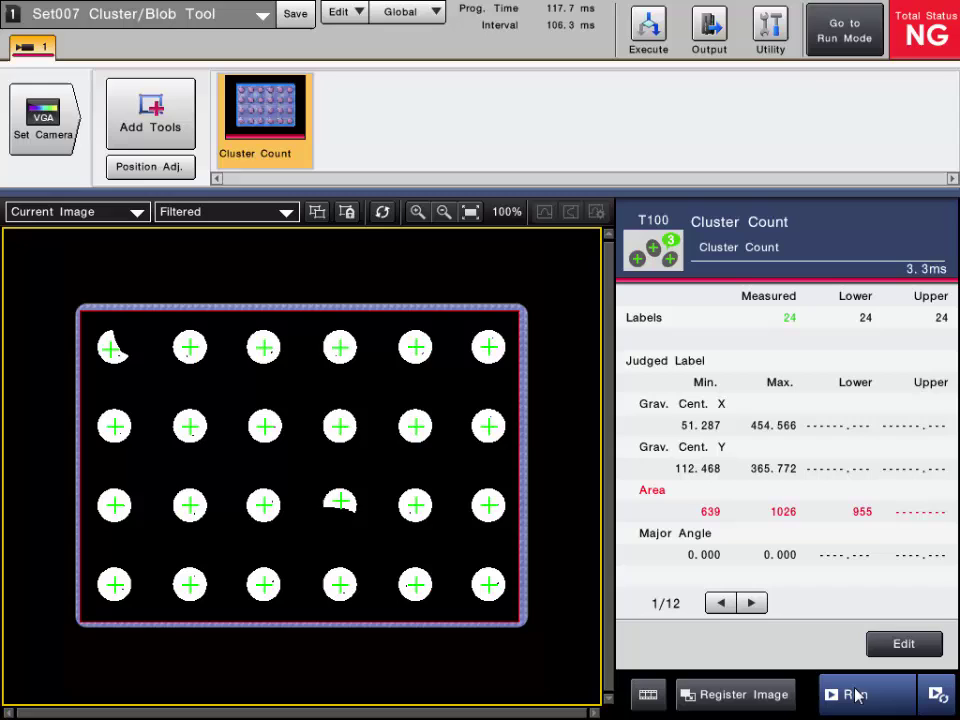
click(855, 695)
click(261, 212)
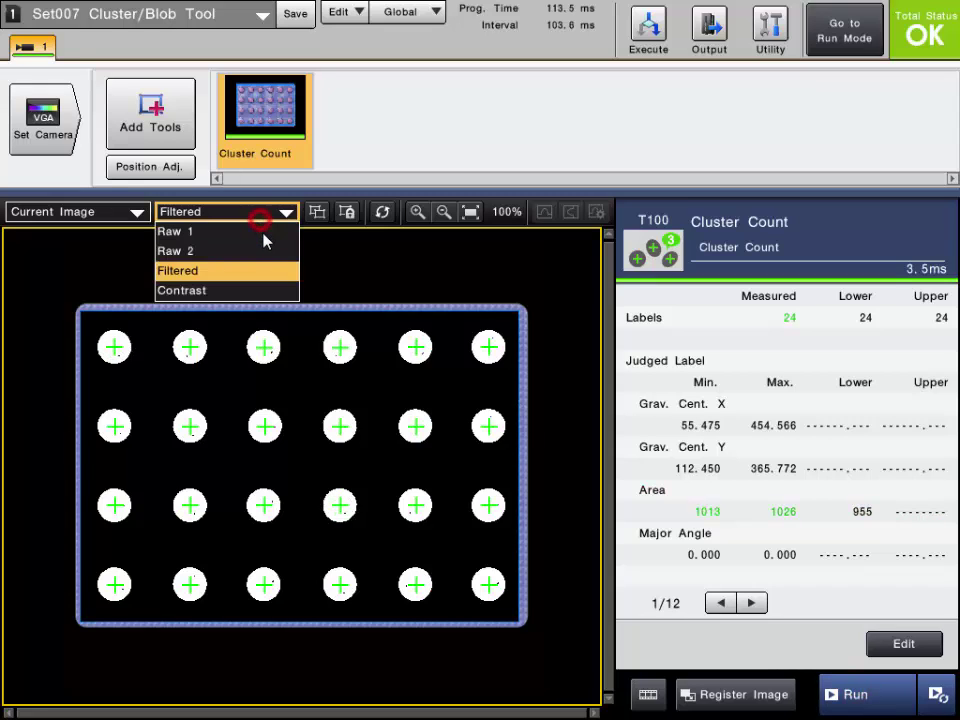
click(260, 250)
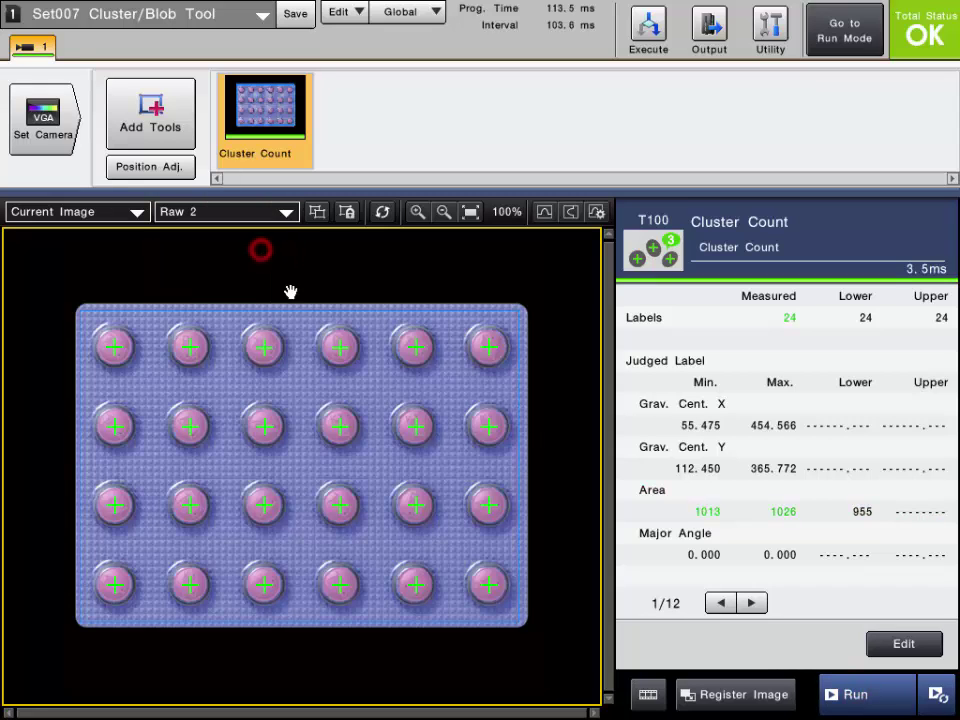
- Test more sample images: packs with undersized tablets (area 639, 727) fail, and the intact pack passes
click(857, 697)
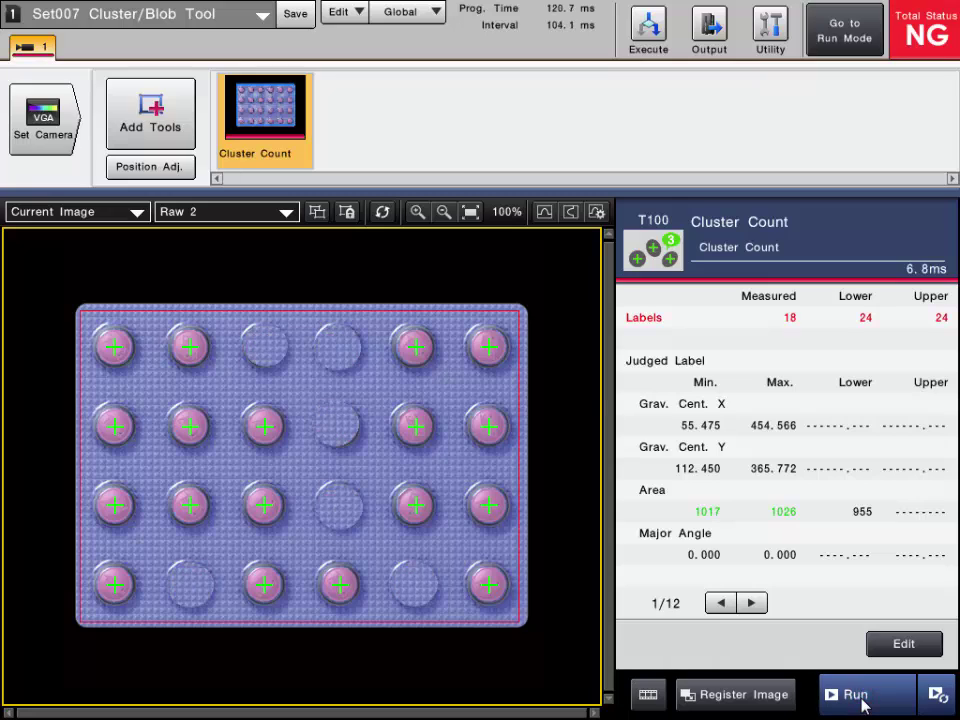
click(860, 697)
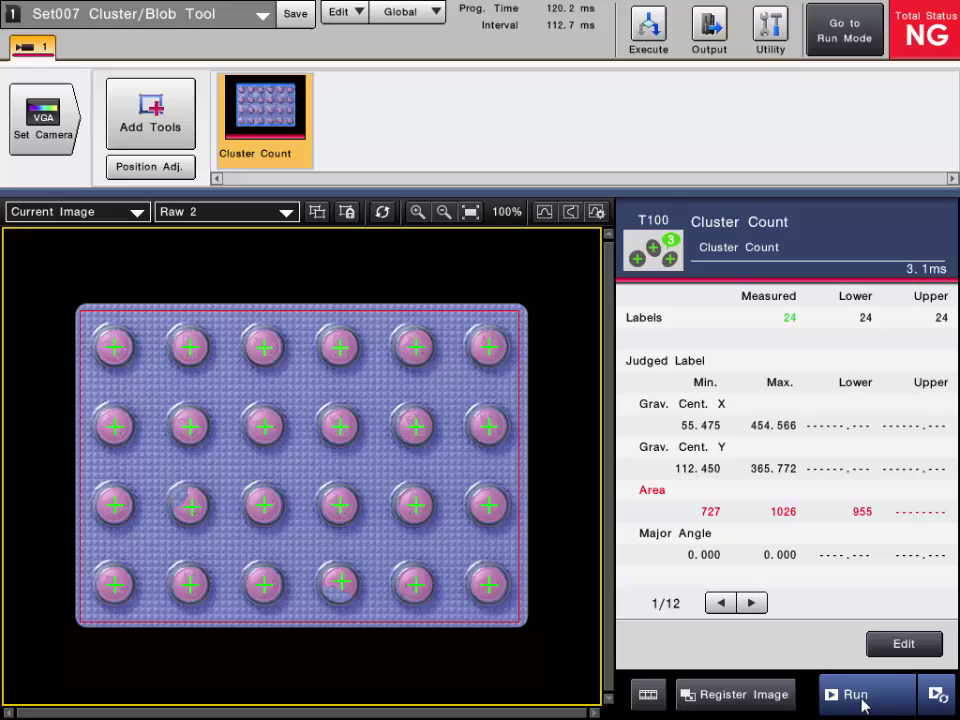
click(858, 697)
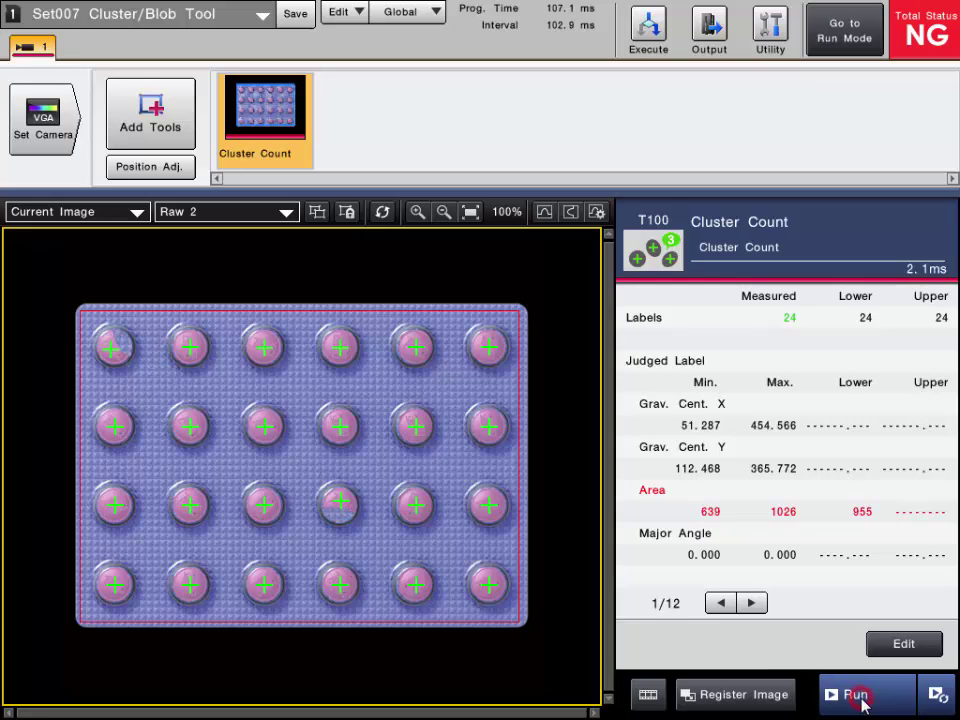
click(860, 700)
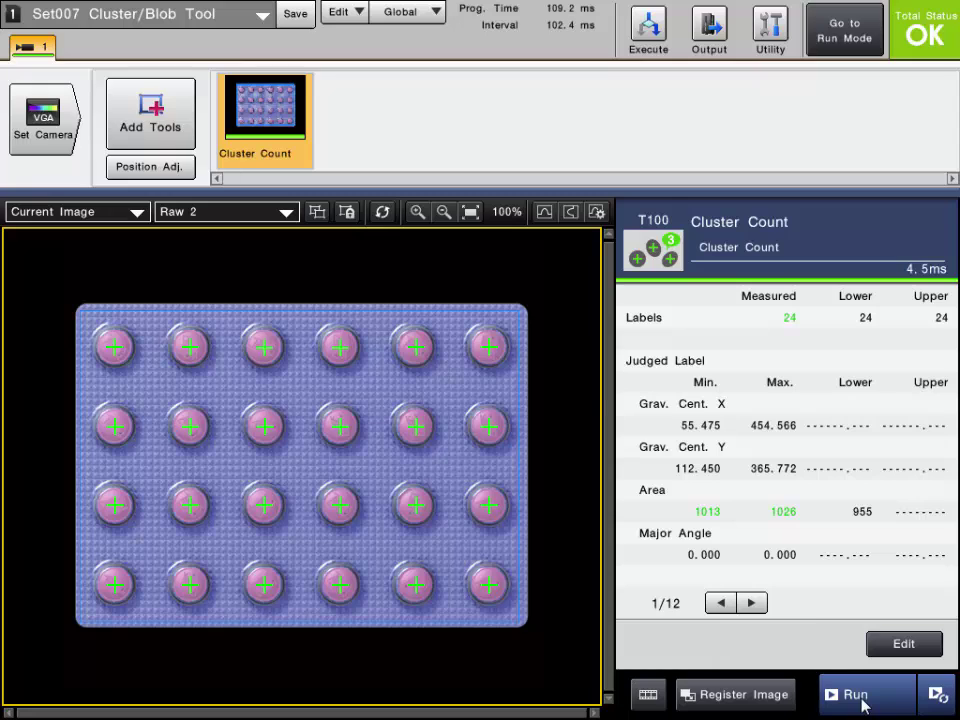
click(861, 706)
click(862, 706)
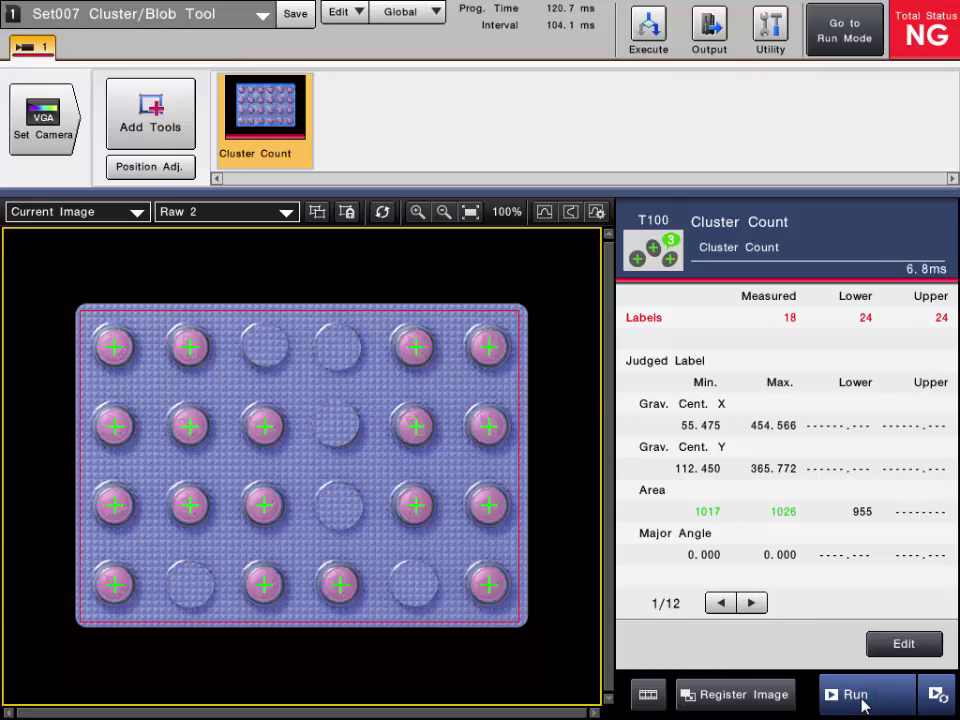
click(862, 706)
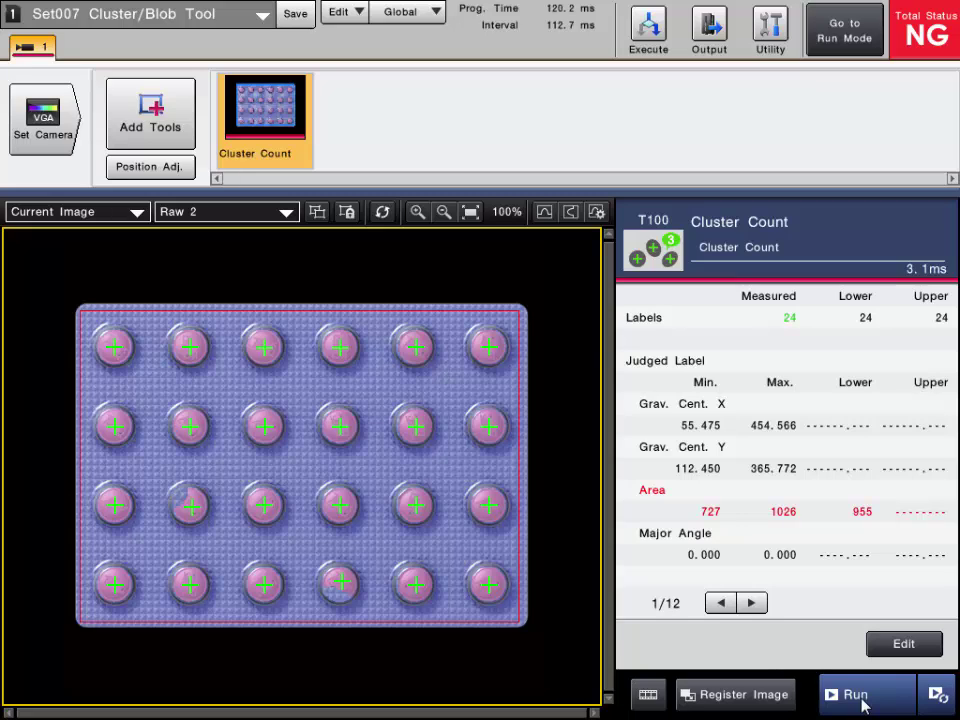
click(862, 706)
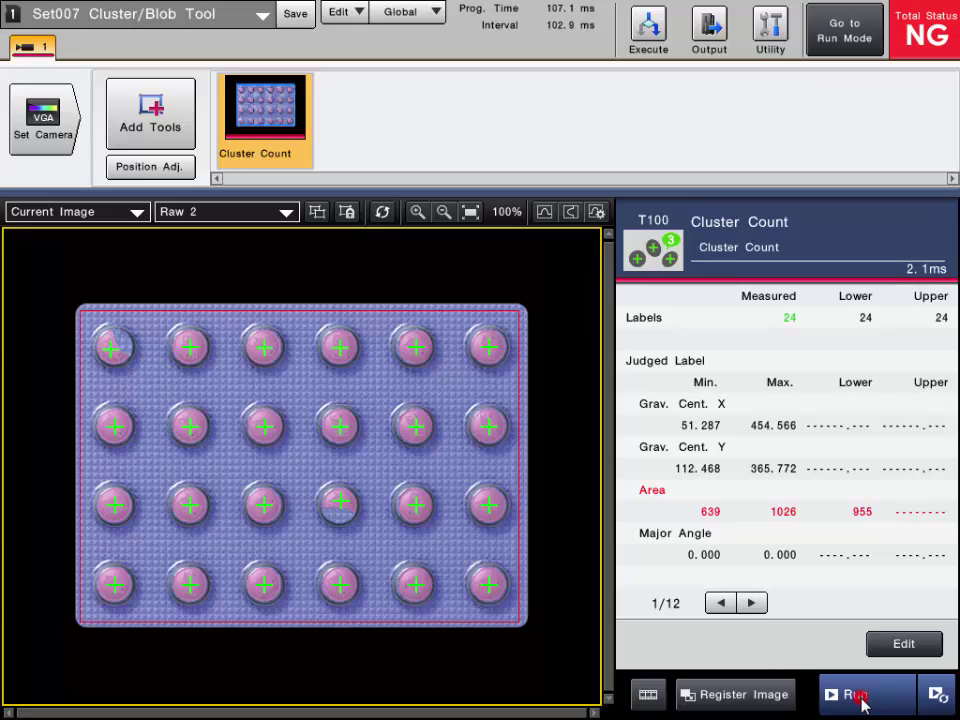
click(862, 706)
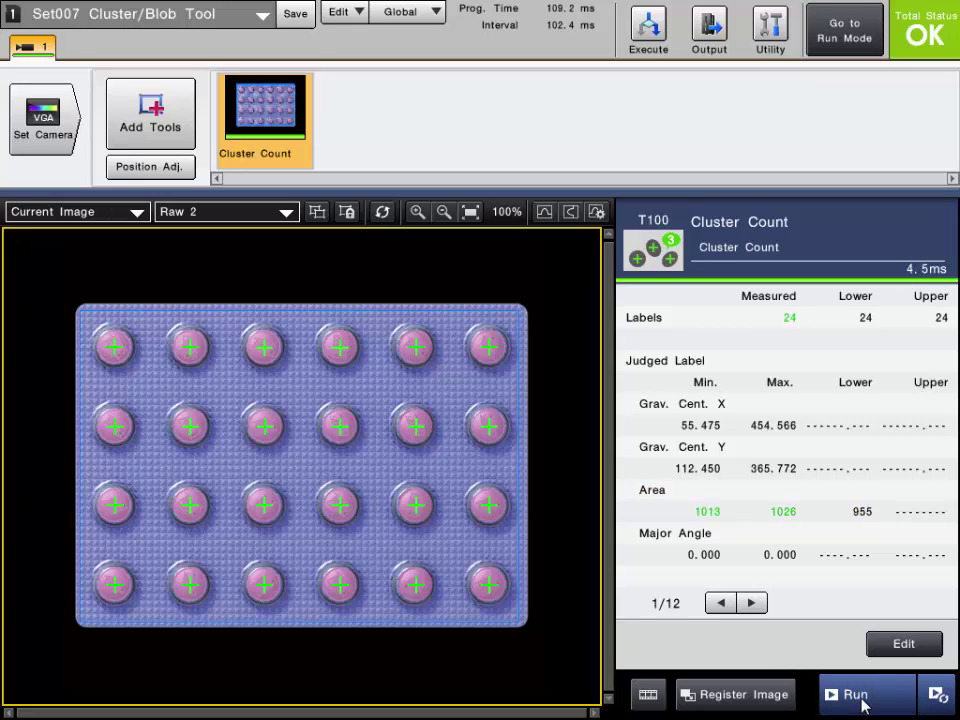
click(860, 707)
click(860, 707)
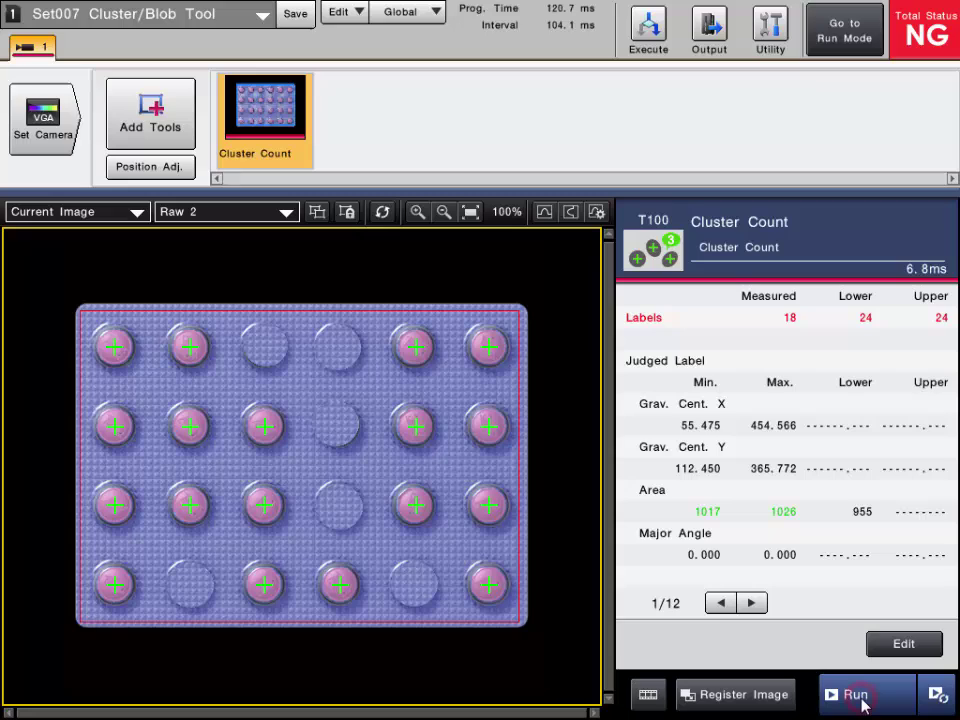
click(861, 706)
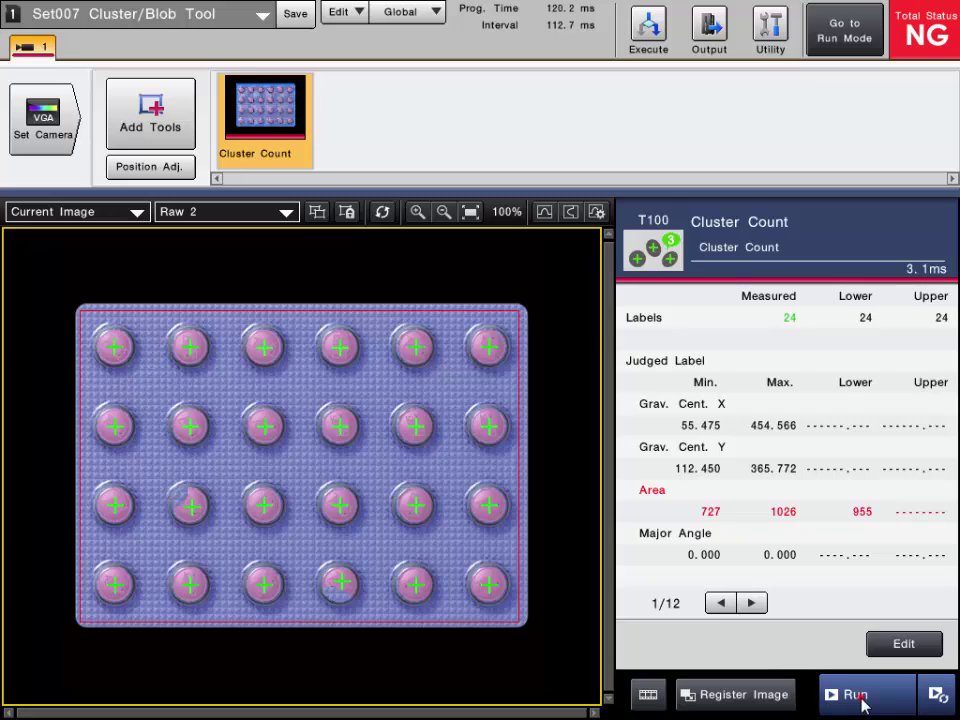
click(856, 696)
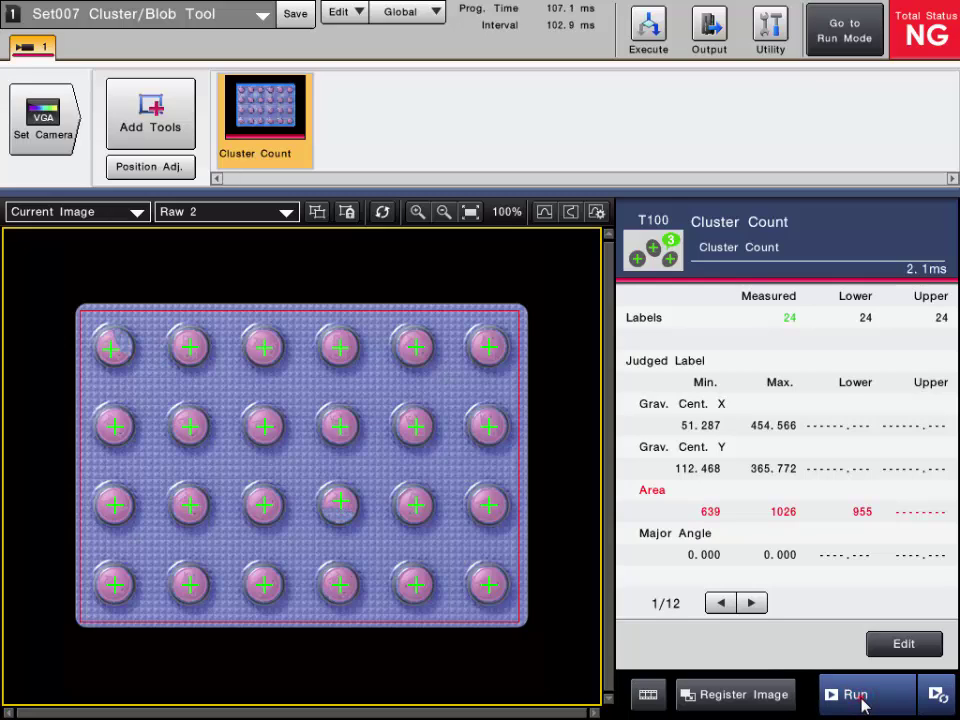
click(863, 706)
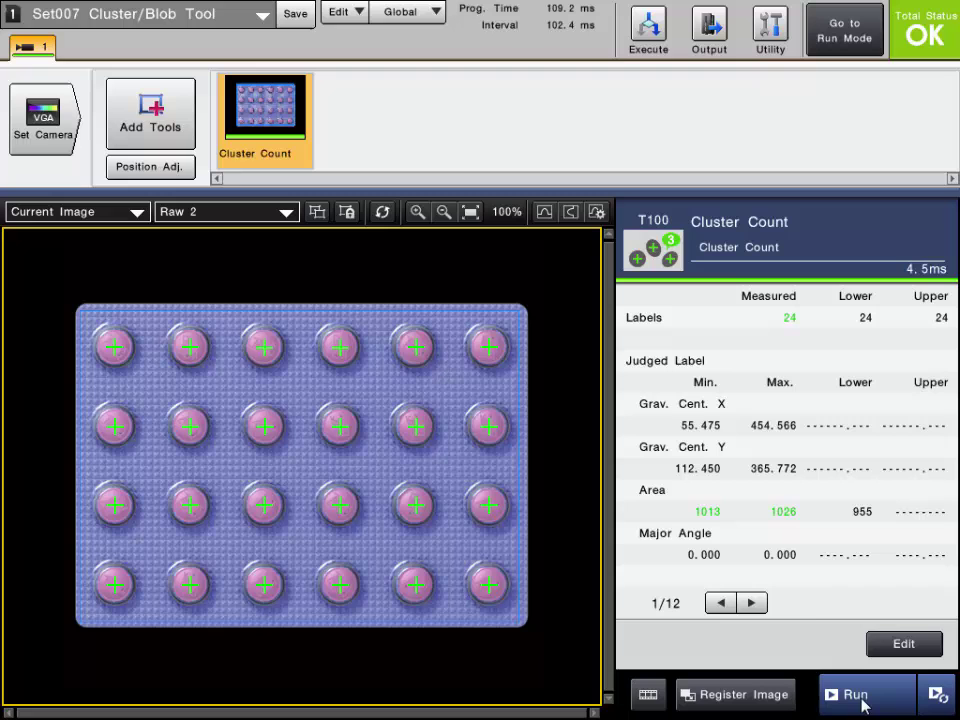
click(392, 589)
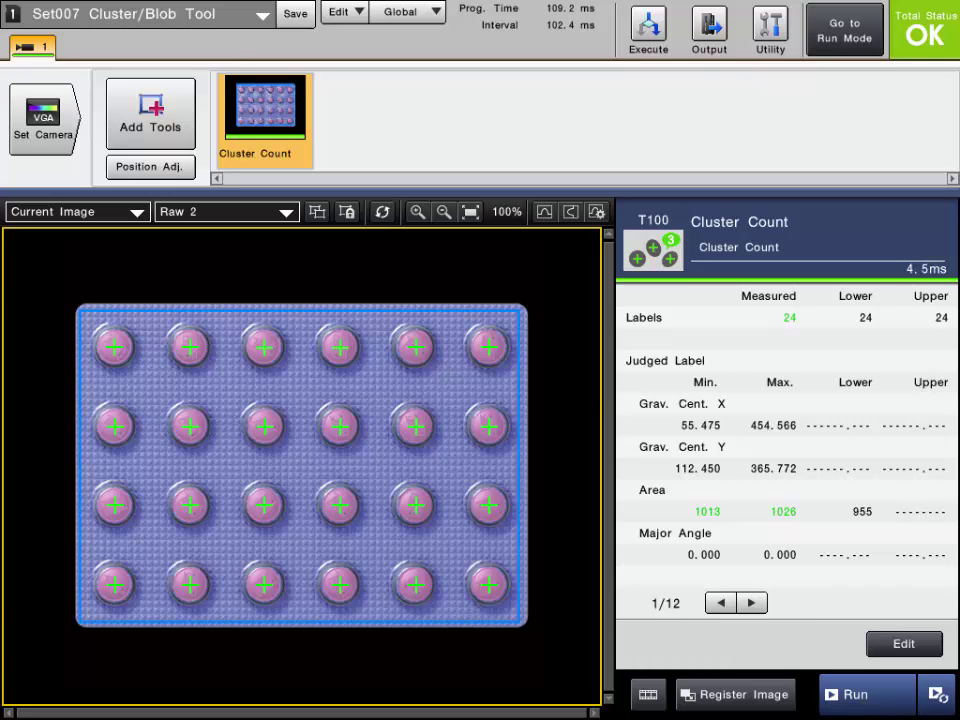